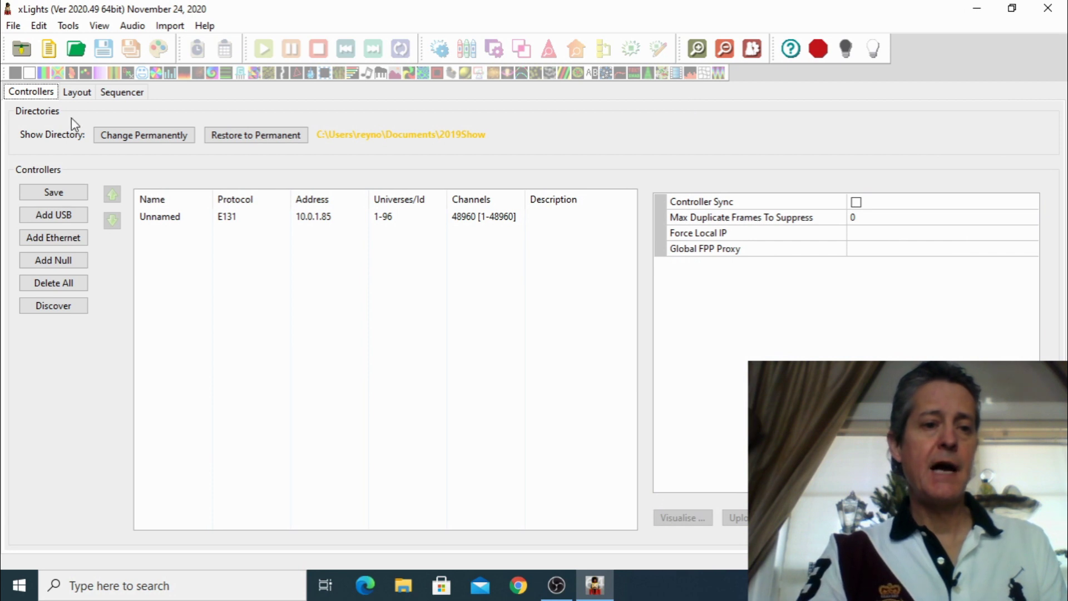
Draw a 16-string, 50-node Matrix on the layout canvas below the Gutter Line.
{"action": "left_click", "coordinate": [79, 95]}
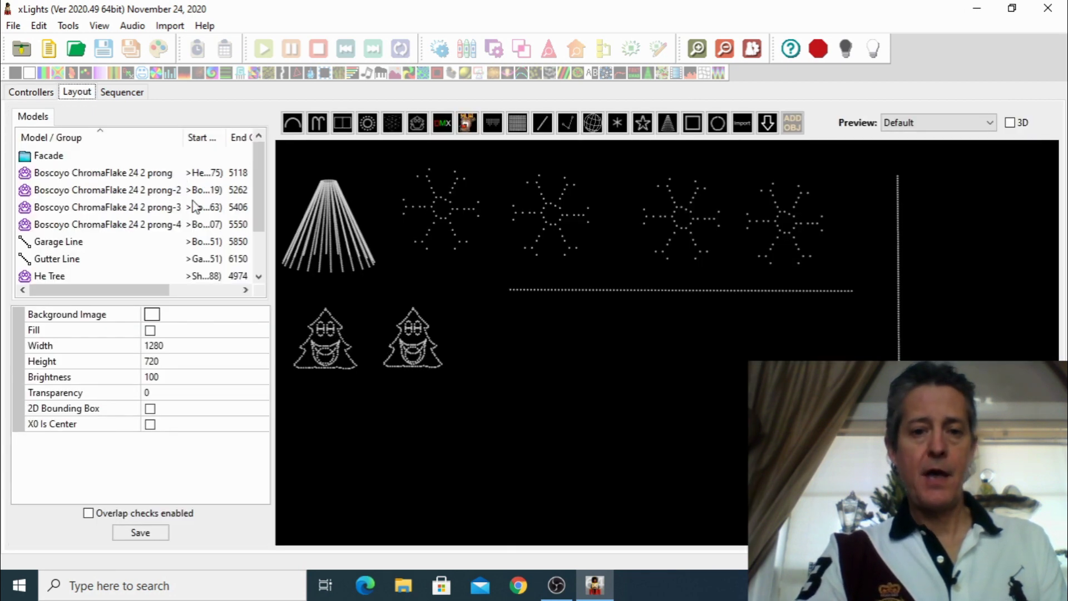
{"action": "left_click", "coordinate": [518, 128]}
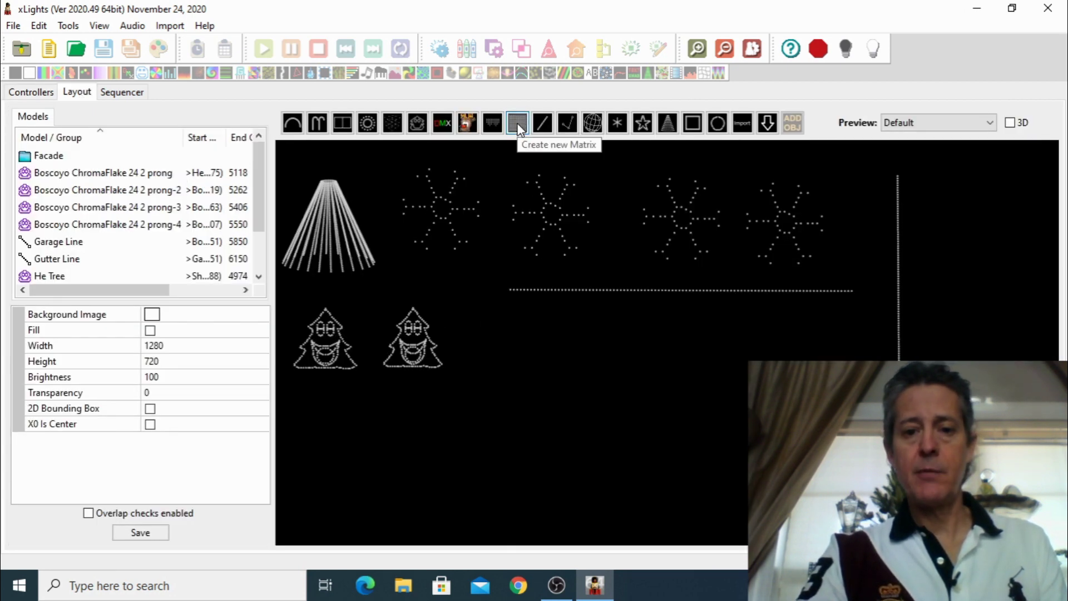
{"action": "left_click", "coordinate": [554, 415]}
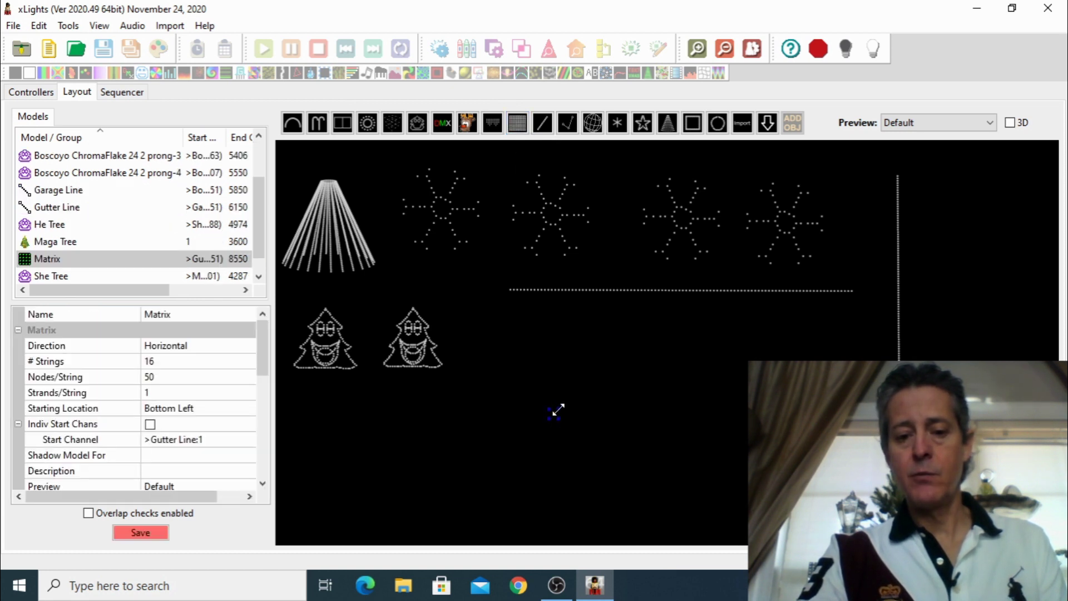
{"action": "left_click_drag", "start_coordinate": [556, 412], "coordinate": [837, 321]}
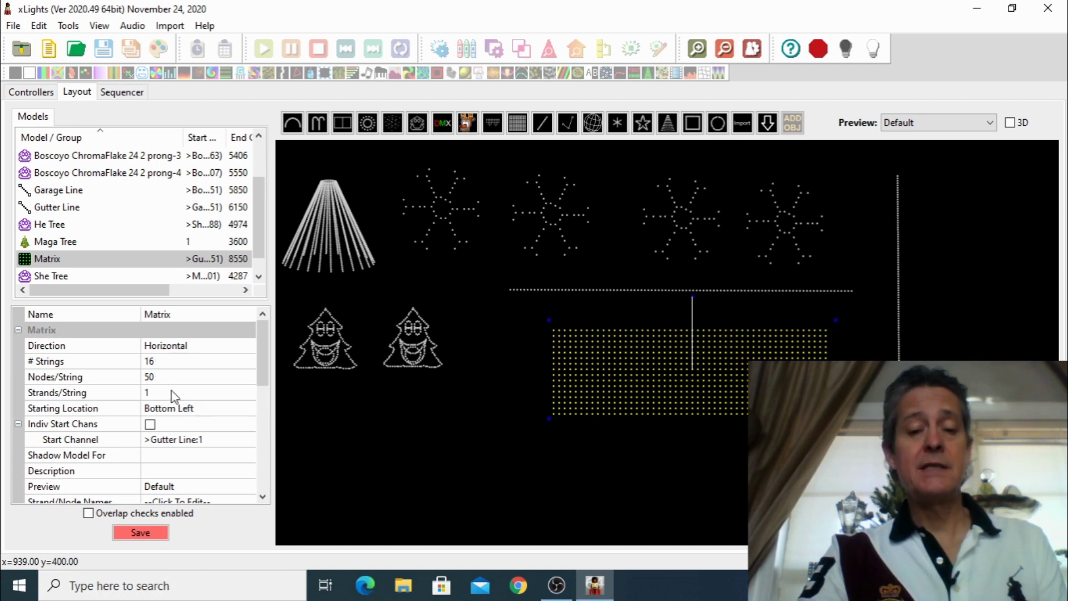
Show the Matrix's Wiring View and enlarge the window to read its node numbers.
{"action": "right_click", "coordinate": [589, 348]}
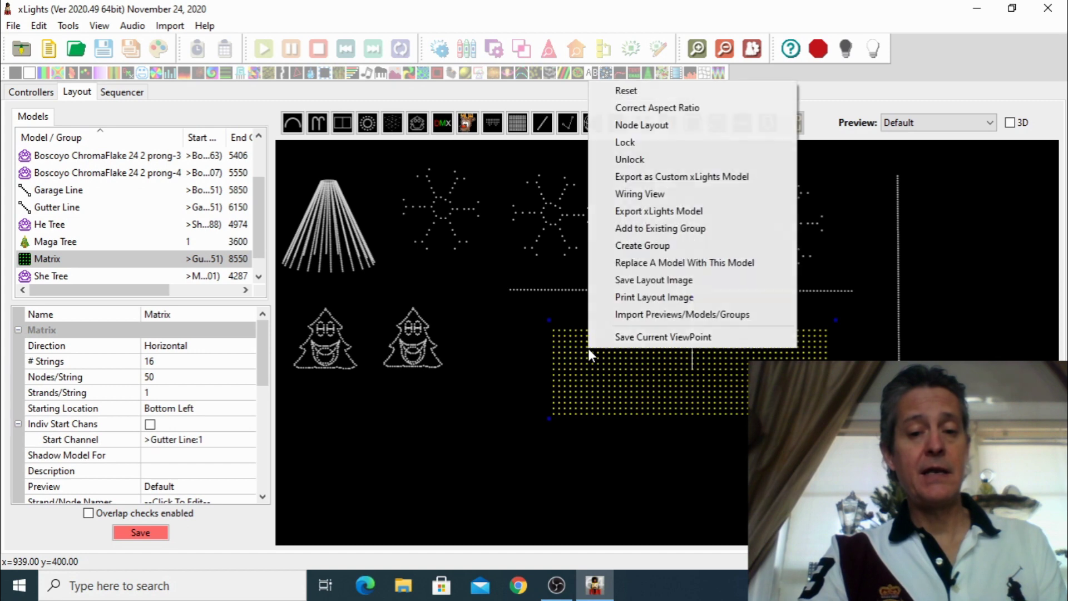
{"action": "left_click", "coordinate": [626, 200]}
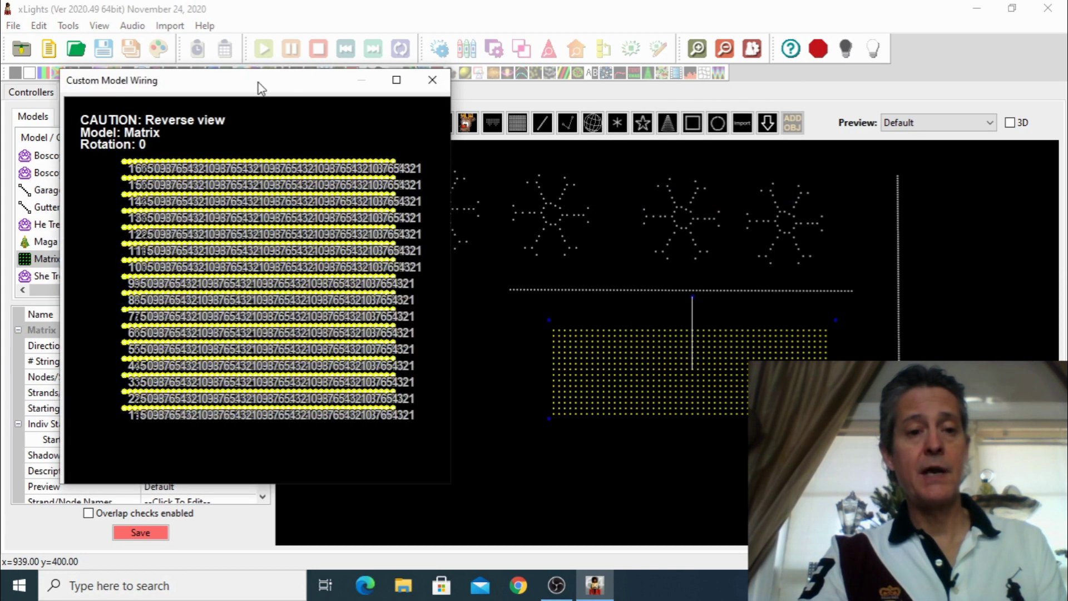
{"action": "left_click_drag", "start_coordinate": [258, 82], "coordinate": [483, 107]}
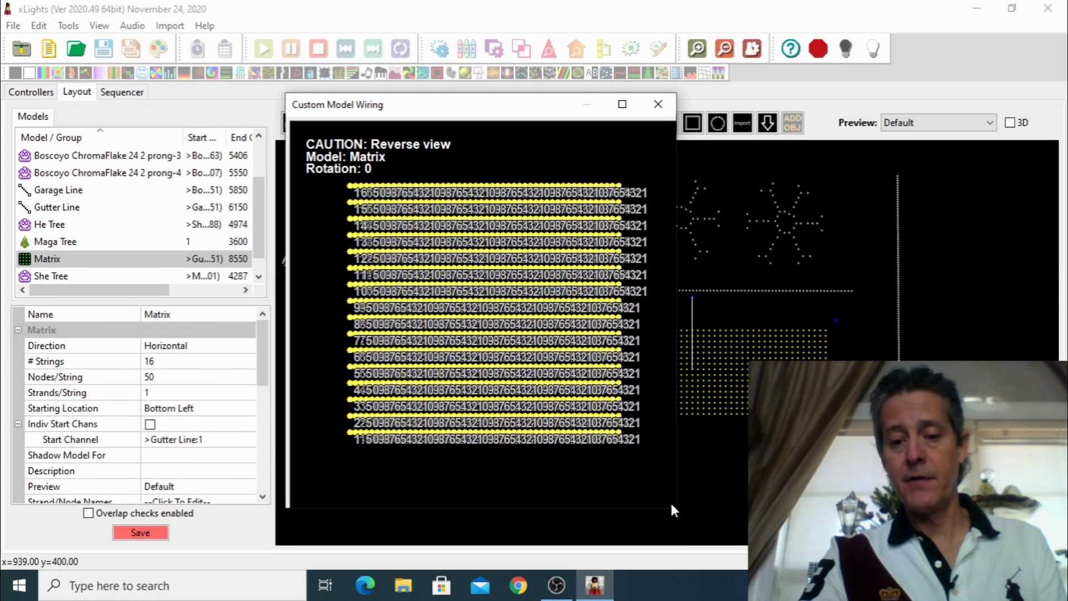
{"action": "left_click_drag", "start_coordinate": [674, 507], "coordinate": [1018, 539]}
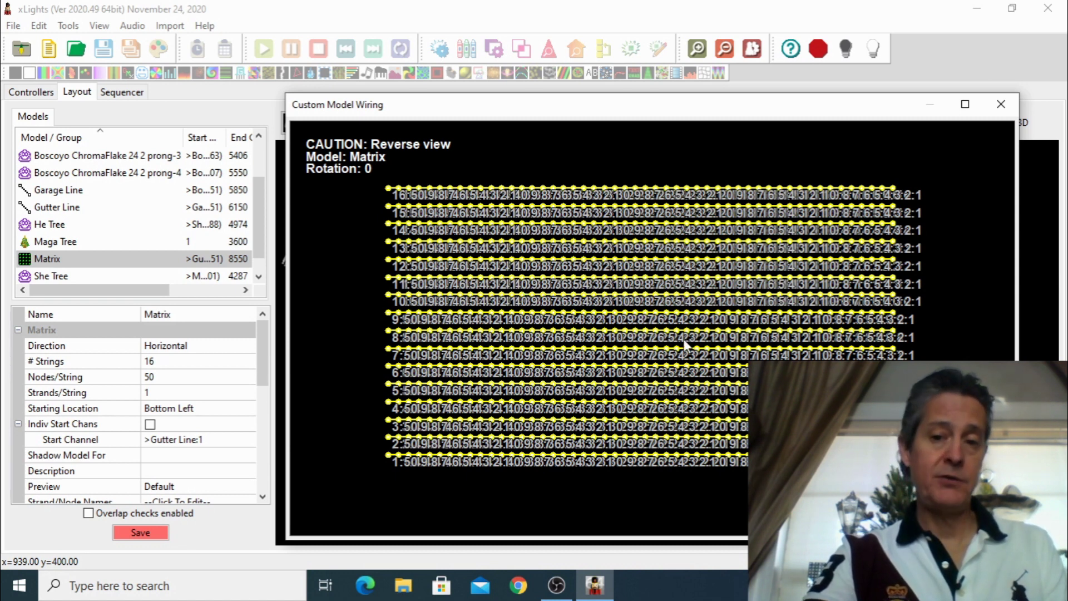
Close the wiring view and set the Matrix to 1 string of 256 nodes.
{"action": "left_click", "coordinate": [1000, 109]}
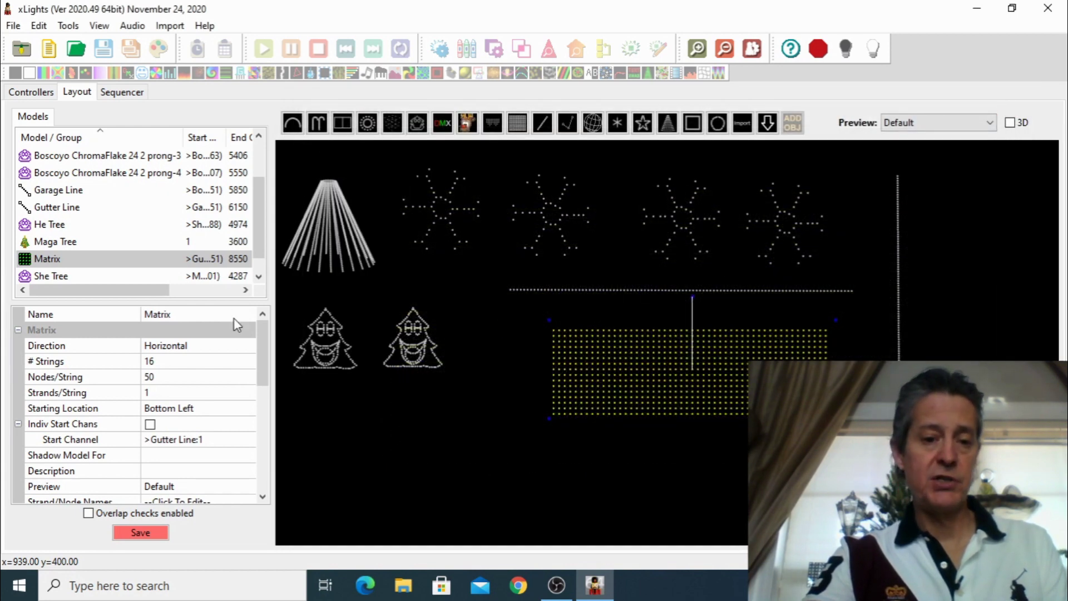
{"action": "left_click", "coordinate": [176, 362]}
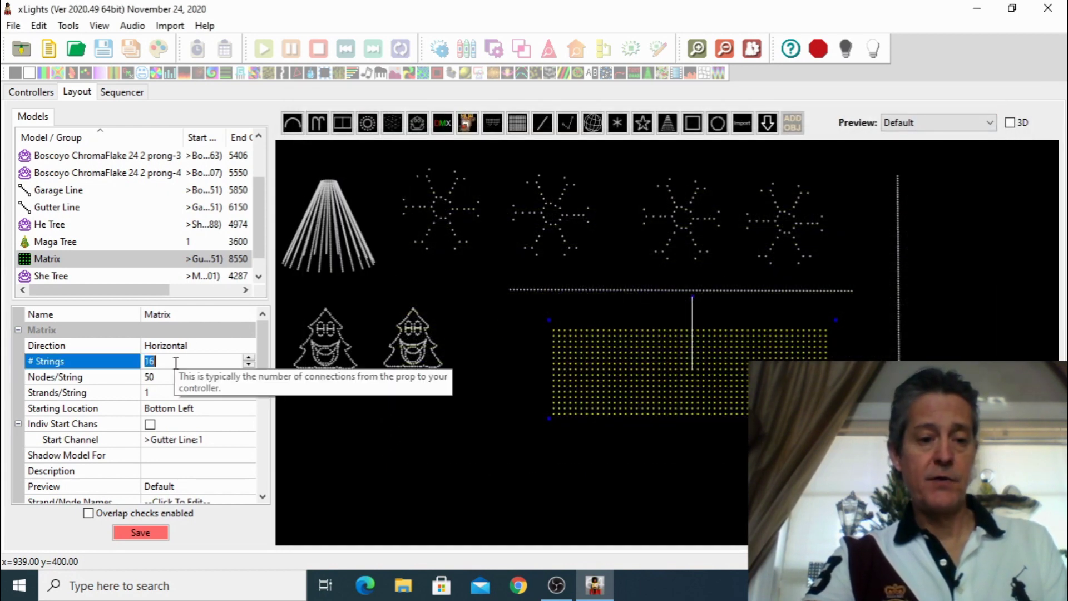
{"action": "type", "text": "1"}
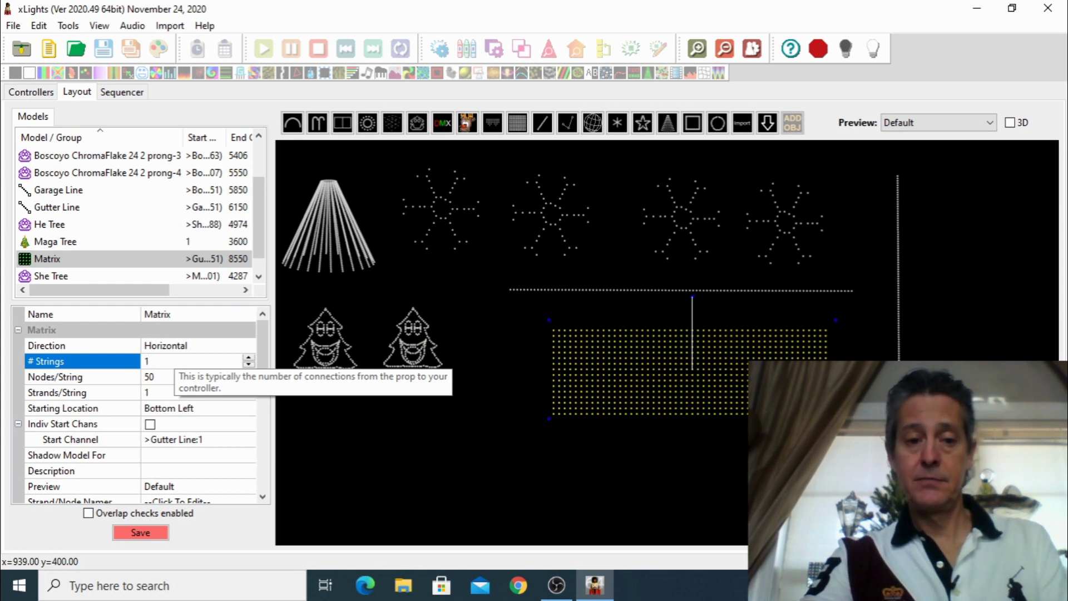
{"action": "left_click", "coordinate": [166, 380]}
{"action": "type", "text": "256"}
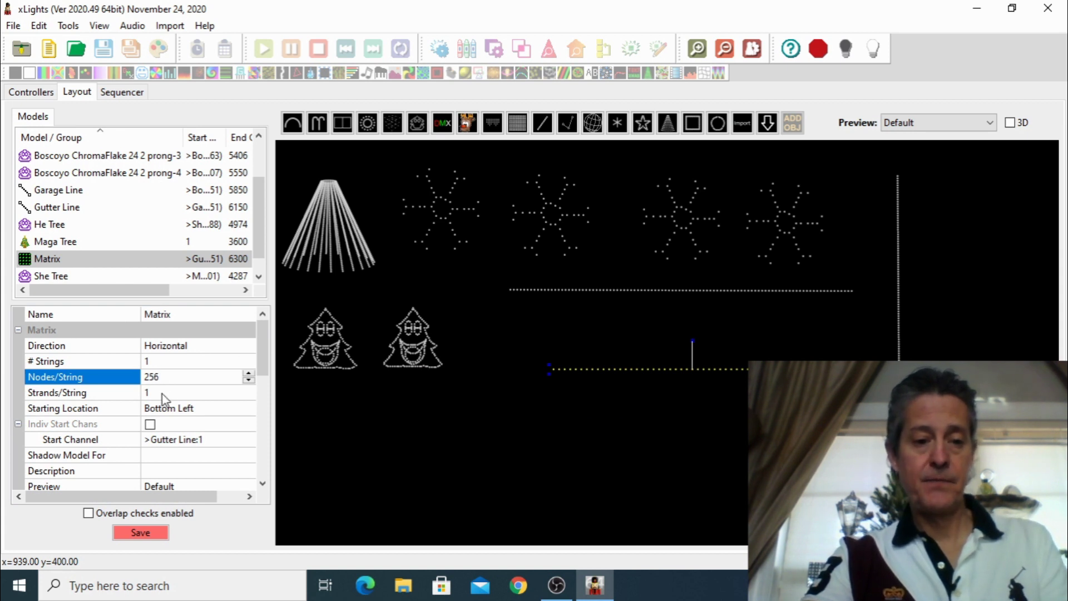
{"action": "key", "text": "Return"}
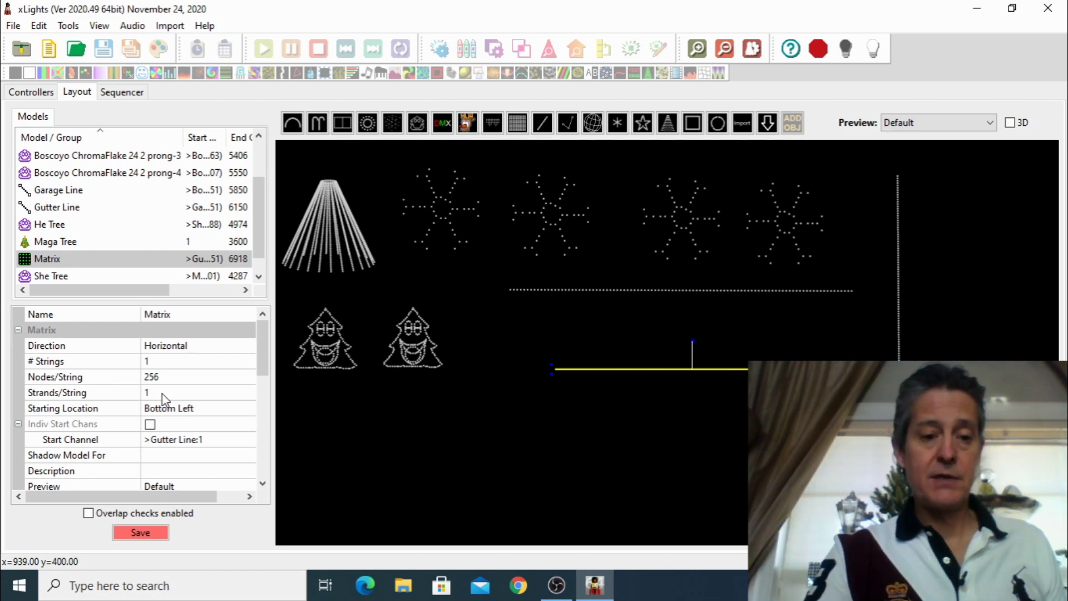
Set the Matrix's Strands/String to 32.
{"action": "left_click", "coordinate": [162, 393]}
{"action": "key", "text": "BackSpace"}
{"action": "type", "text": "32"}
{"action": "key", "text": "Return"}
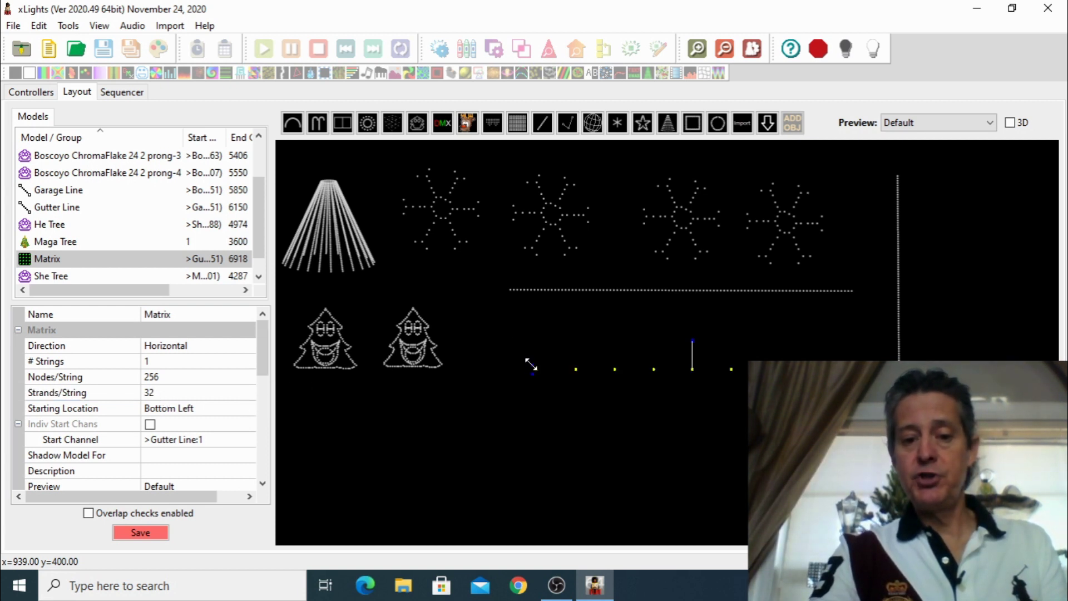
Resize, rotate and move the Matrix into a wide, short grid below the line of lights.
{"action": "left_click_drag", "start_coordinate": [532, 365], "coordinate": [770, 173]}
{"action": "left_click_drag", "start_coordinate": [799, 282], "coordinate": [717, 429]}
{"action": "left_click_drag", "start_coordinate": [727, 290], "coordinate": [556, 422]}
{"action": "left_click_drag", "start_coordinate": [668, 428], "coordinate": [606, 378]}
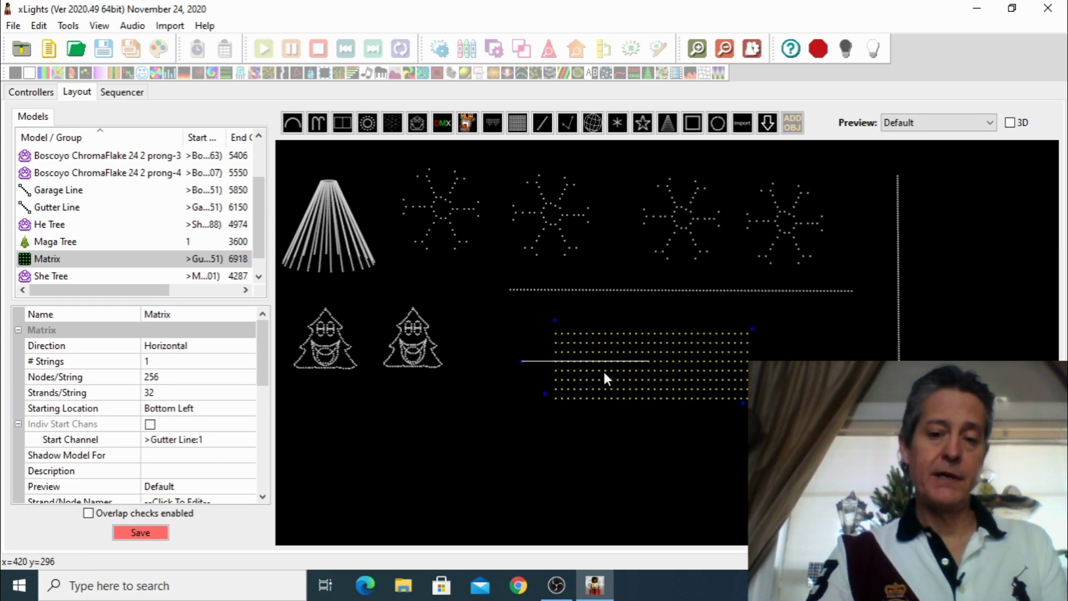
{"action": "right_click", "coordinate": [606, 378]}
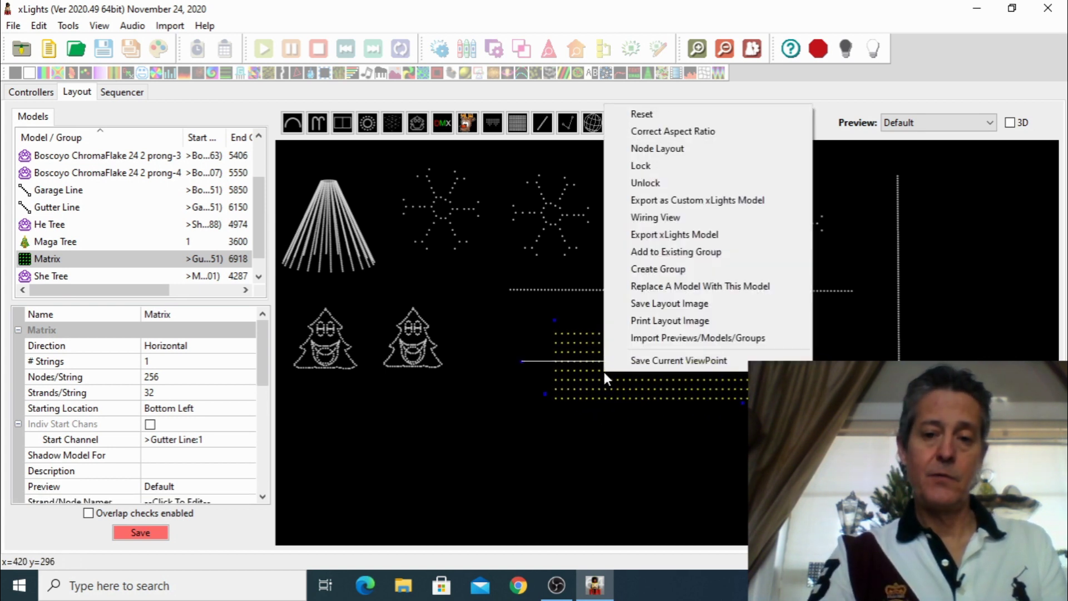
{"action": "left_click", "coordinate": [645, 217]}
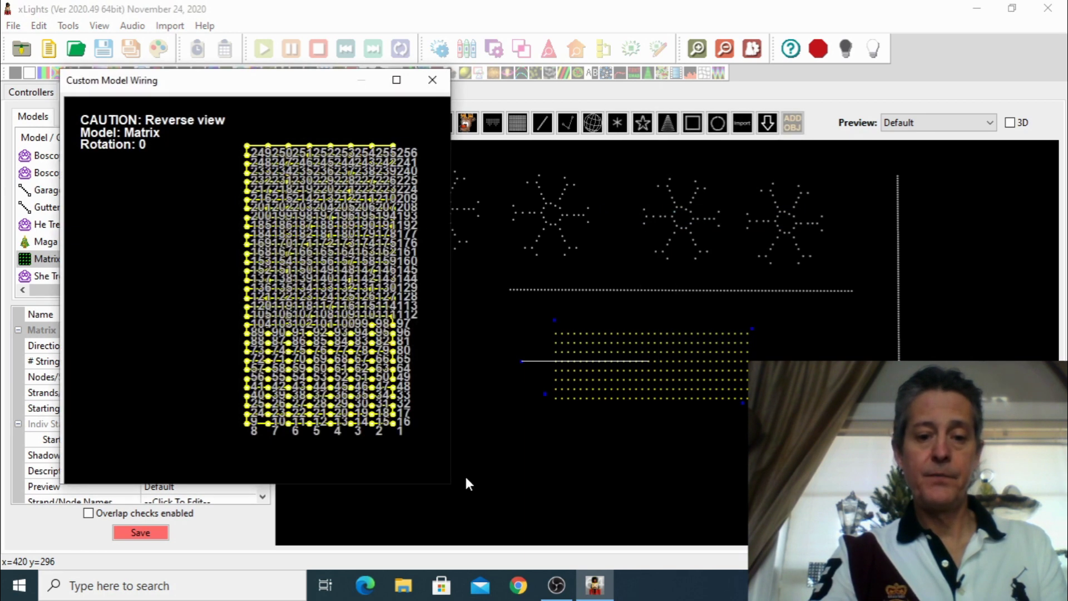
{"action": "left_click_drag", "start_coordinate": [450, 488], "coordinate": [927, 518]}
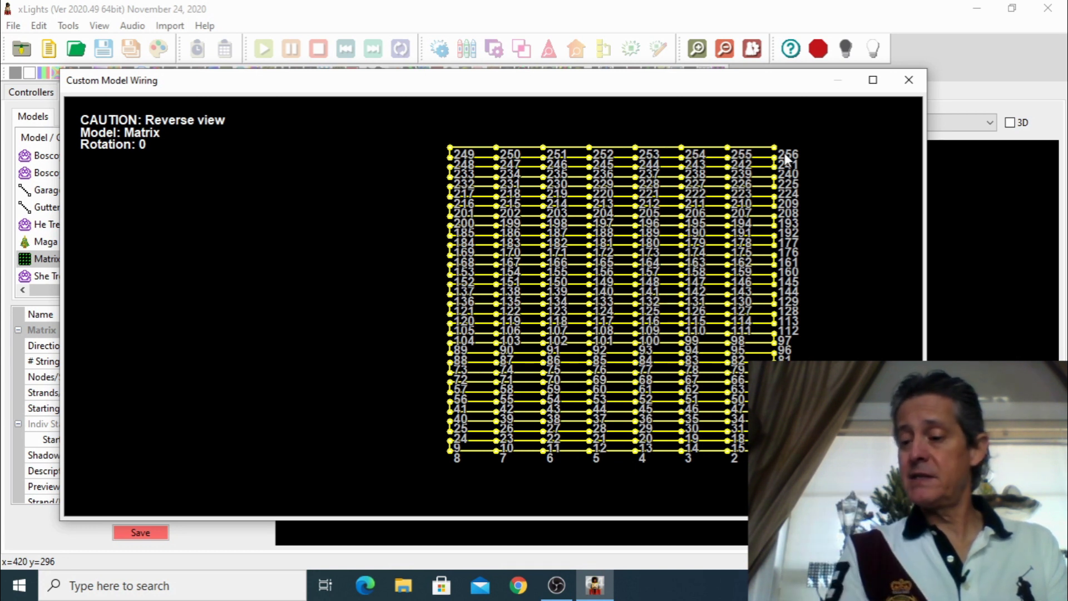
{"action": "left_click", "coordinate": [909, 82]}
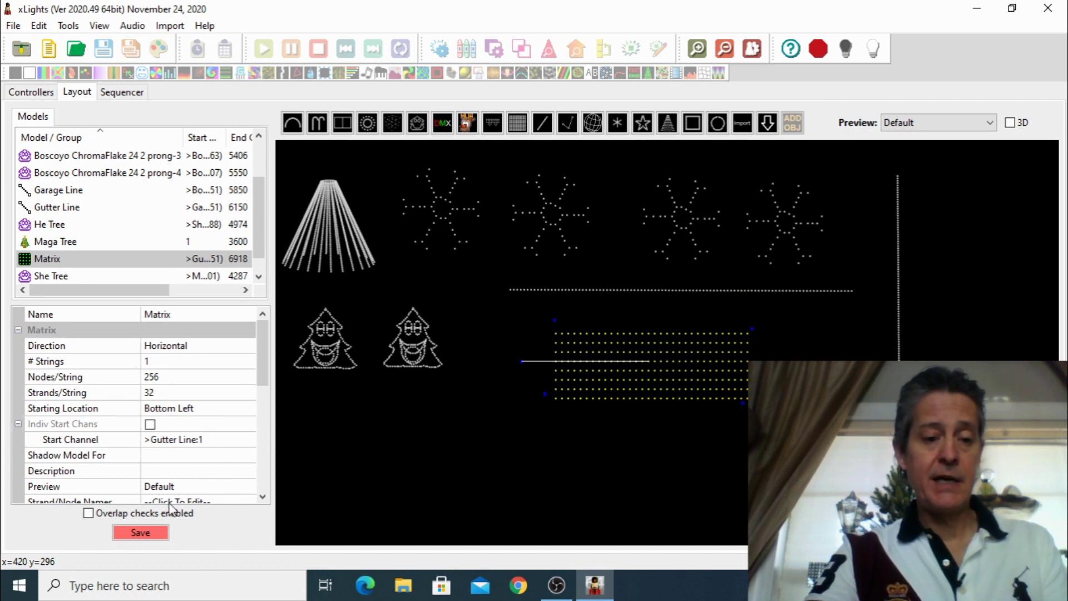
Save the 2019Show layout, then create a new 20fps Animation sequence including every model.
{"action": "left_click", "coordinate": [146, 535]}
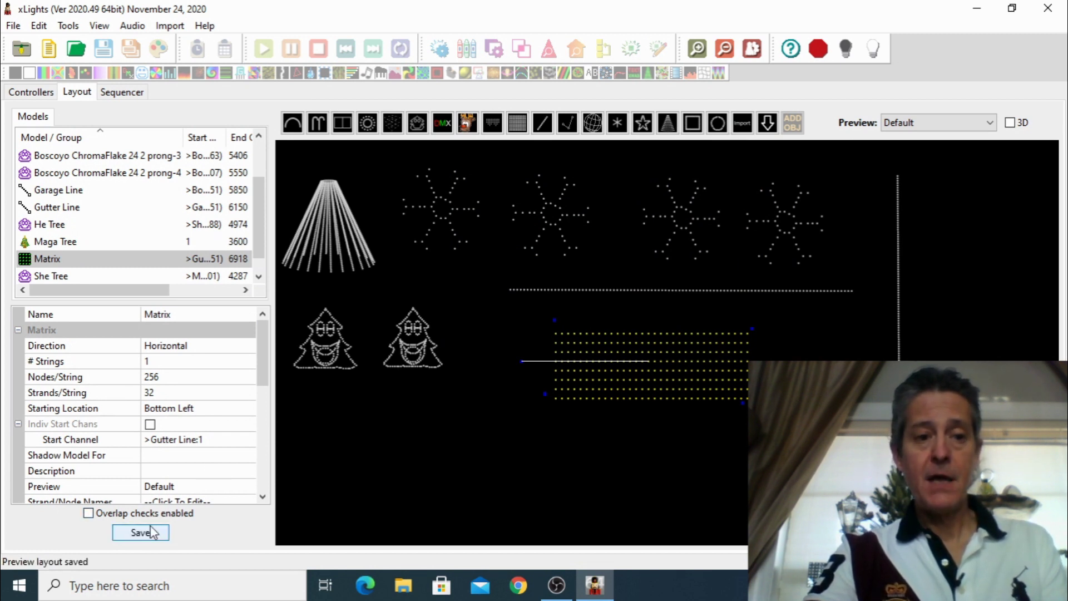
{"action": "left_click", "coordinate": [122, 94]}
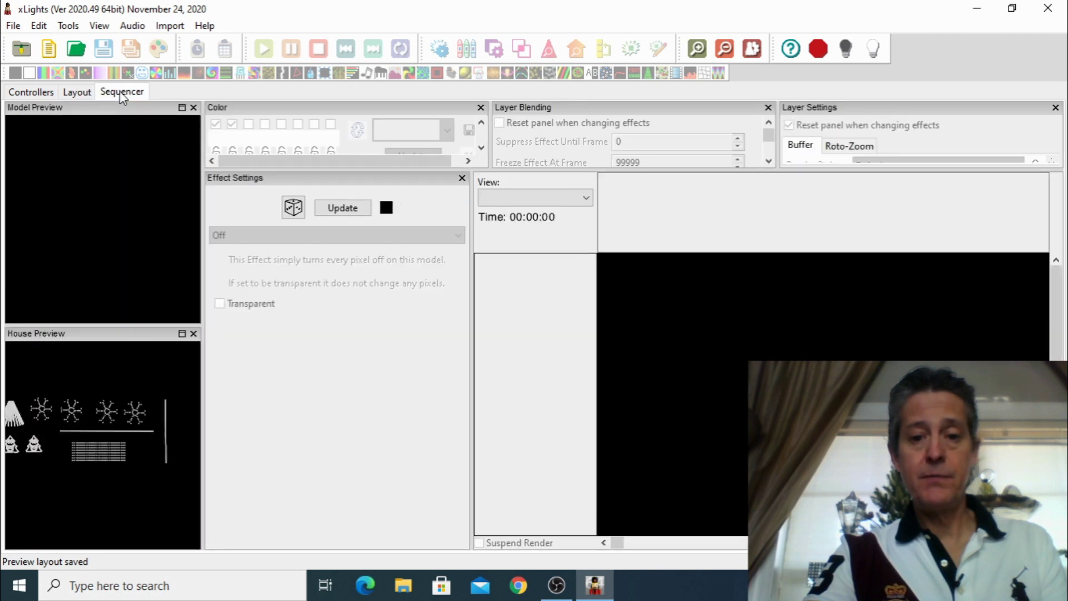
{"action": "left_click", "coordinate": [50, 51]}
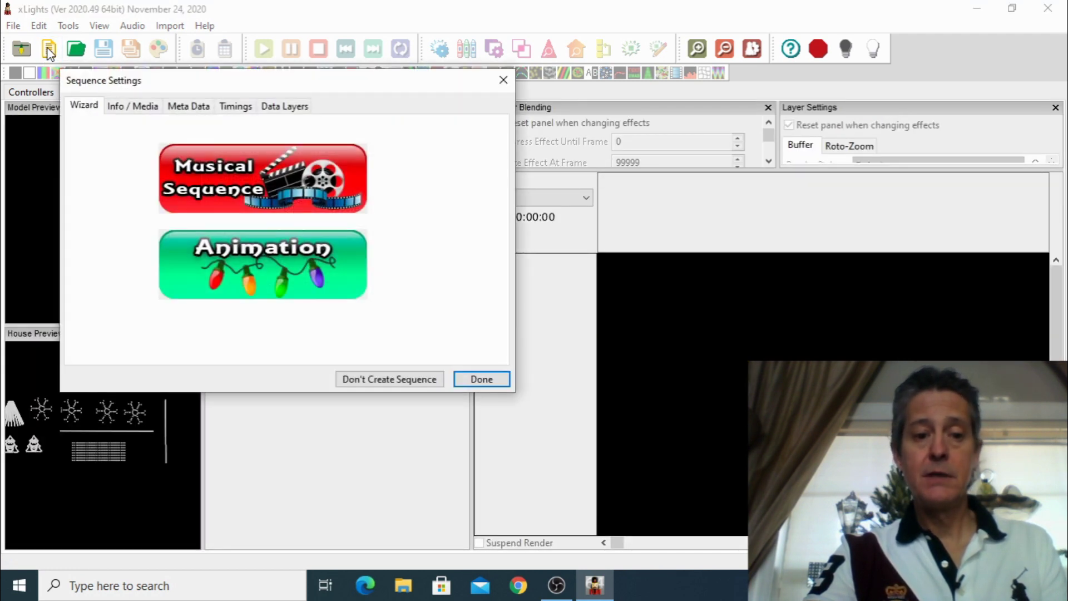
{"action": "left_click", "coordinate": [256, 276]}
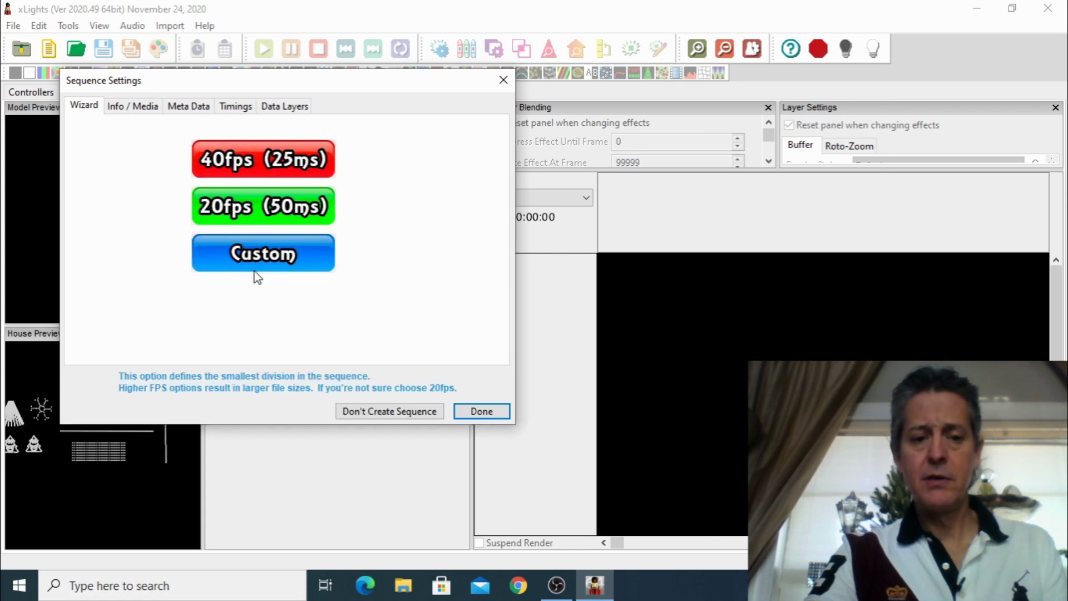
{"action": "left_click", "coordinate": [252, 212]}
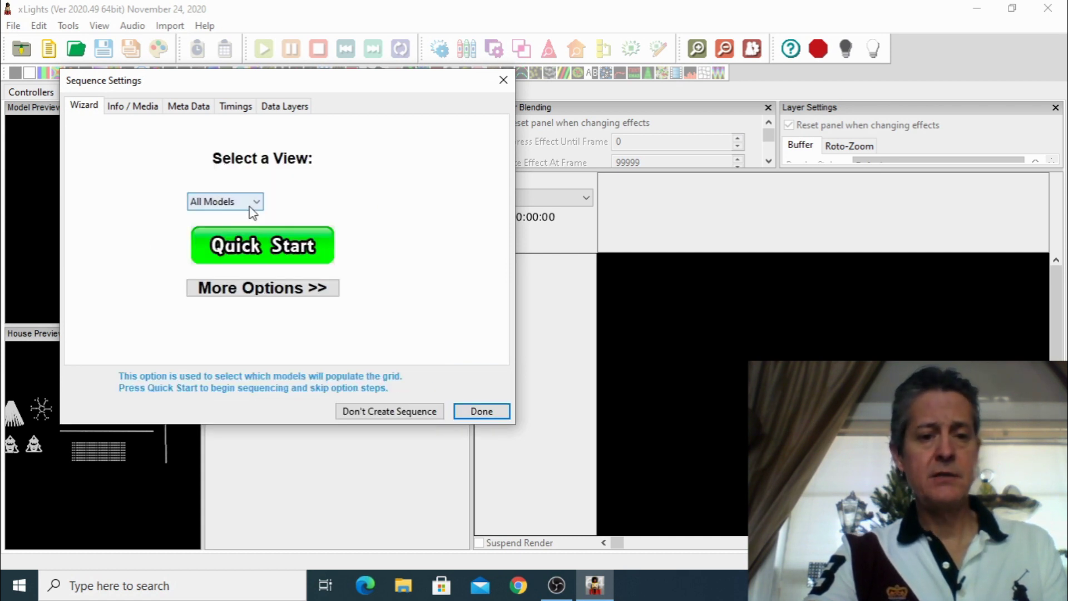
{"action": "left_click", "coordinate": [479, 411]}
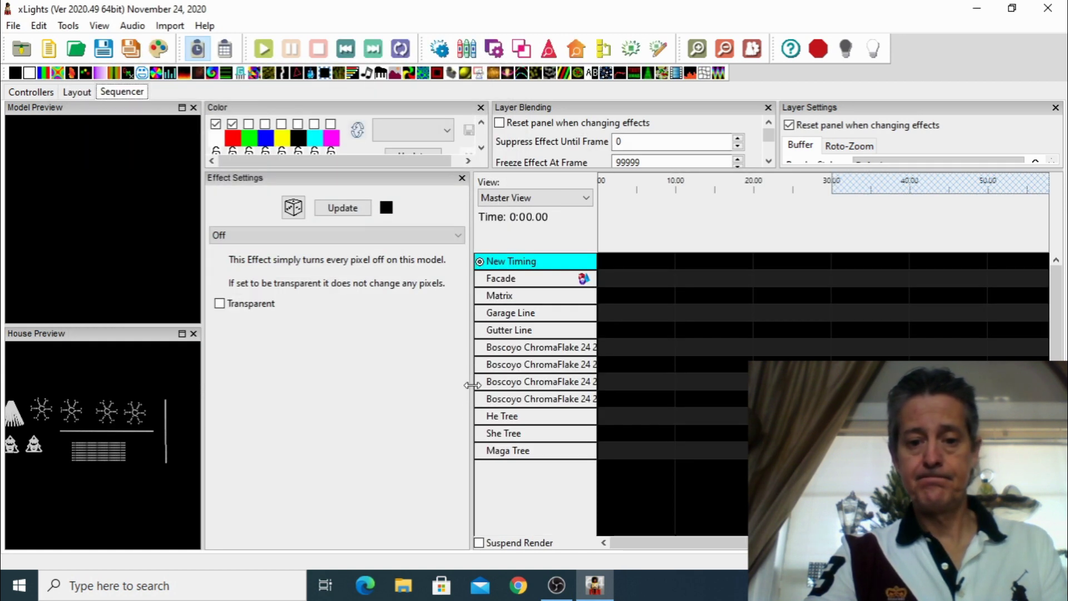
Widen the timeline grid and place a Text effect on the Matrix row from about 3 to 22 seconds.
{"action": "left_click_drag", "start_coordinate": [474, 392], "coordinate": [398, 362]}
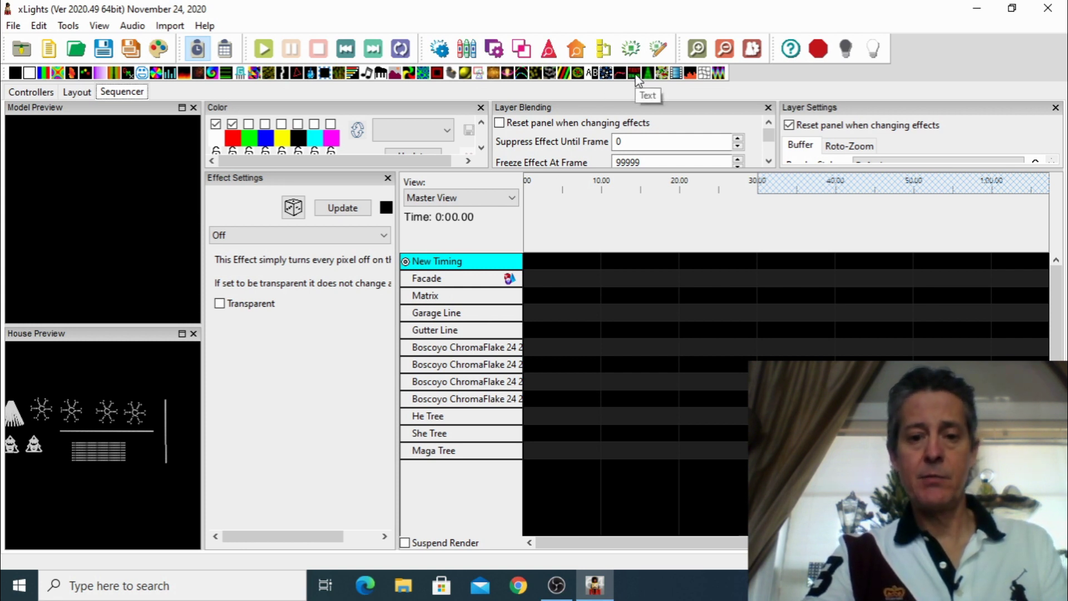
{"action": "mouse_move", "coordinate": [637, 78]}
{"action": "left_mouse_down"}
{"action": "mouse_move", "coordinate": [574, 293]}
{"action": "mouse_move", "coordinate": [556, 297]}
{"action": "mouse_move", "coordinate": [694, 296]}
{"action": "left_mouse_up"}
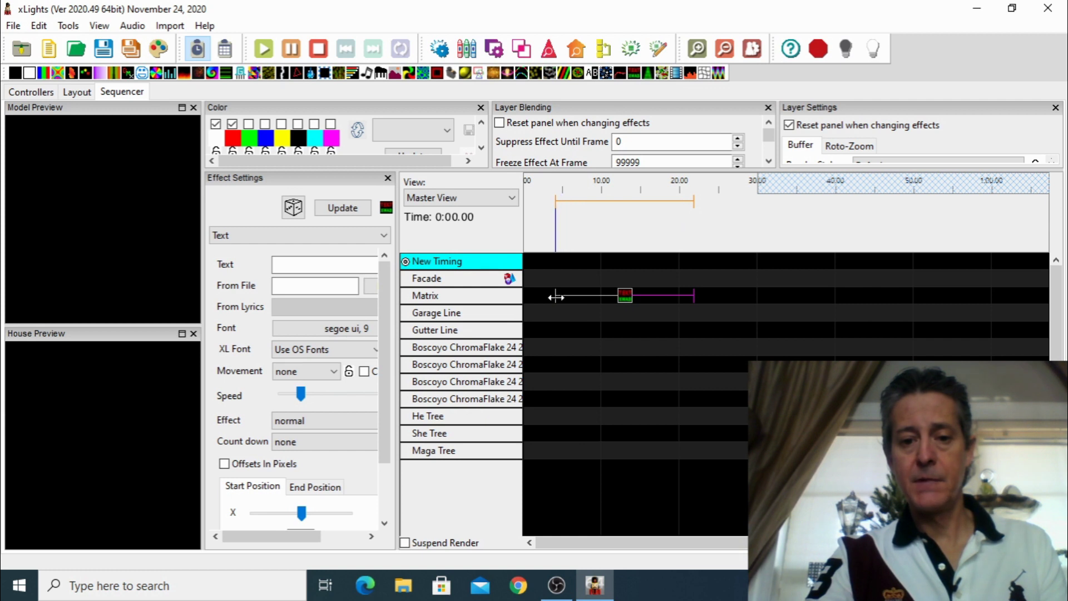
{"action": "left_click_drag", "start_coordinate": [555, 297], "coordinate": [546, 297]}
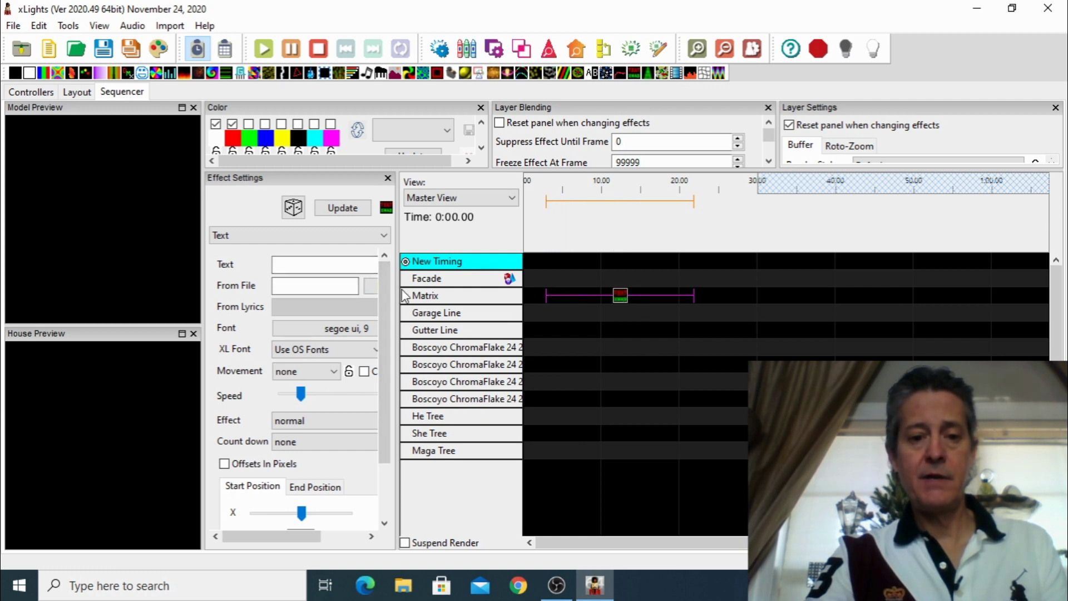
Widen the Effect Settings panel and enter 'Tune 101.5 FM for music' as the effect text.
{"action": "left_click_drag", "start_coordinate": [397, 290], "coordinate": [489, 291]}
{"action": "left_click", "coordinate": [345, 267]}
{"action": "type", "text": "T"}
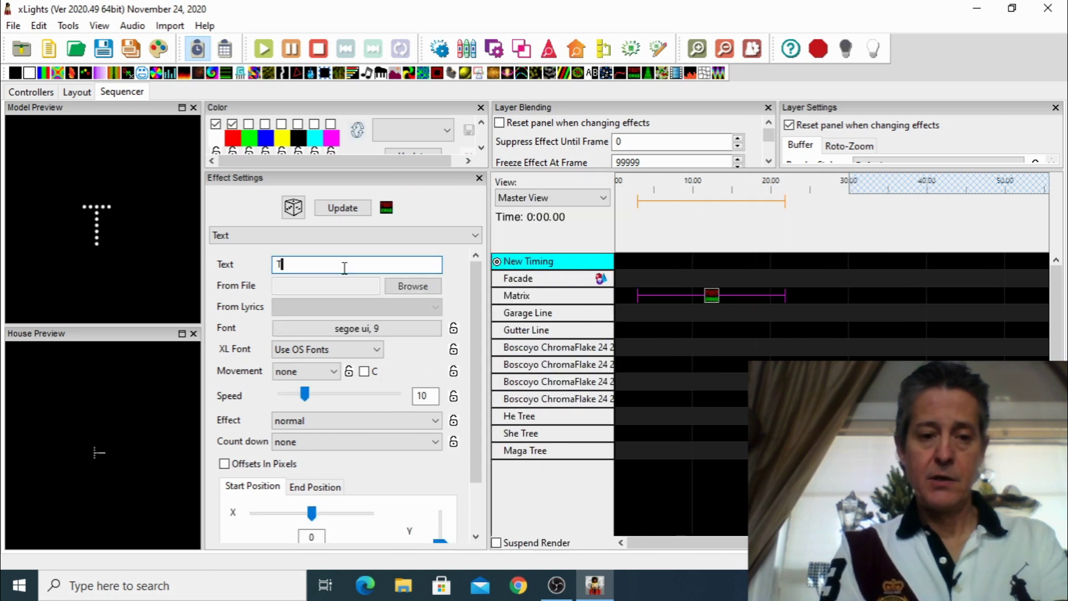
{"action": "type", "text": "une 101.5"}
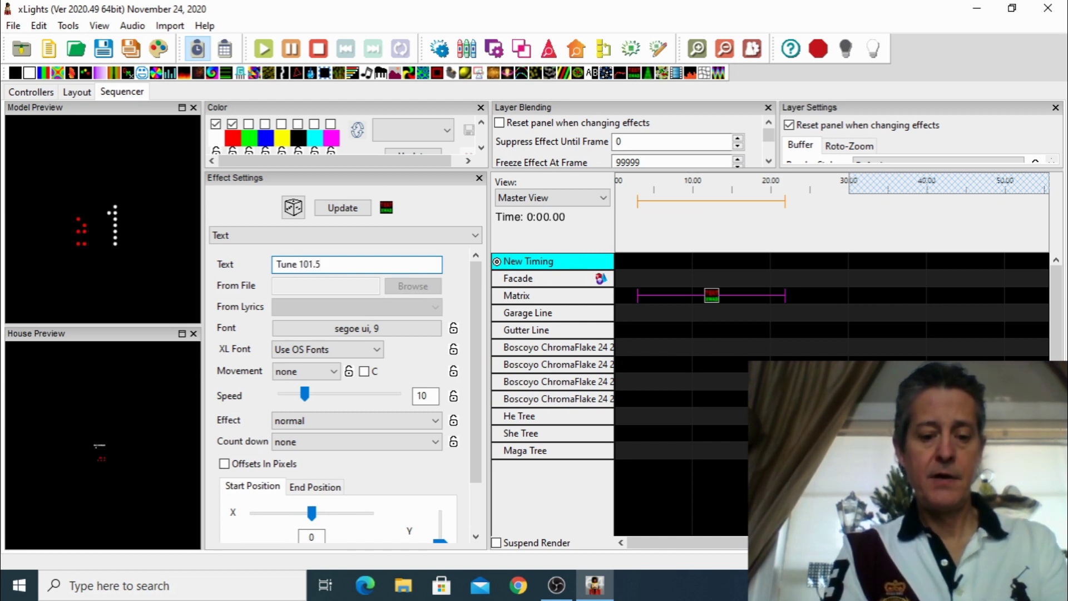
{"action": "type", "text": " FM for music"}
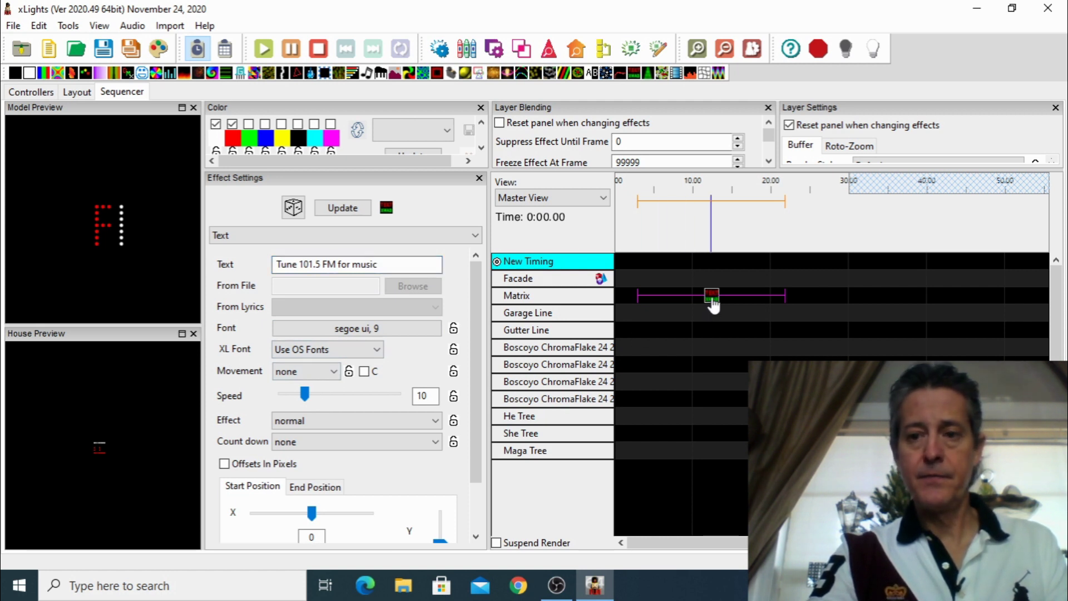
With Output To Lights on, set text Movement to left, apply it, then turn output off.
{"action": "left_click", "coordinate": [874, 50]}
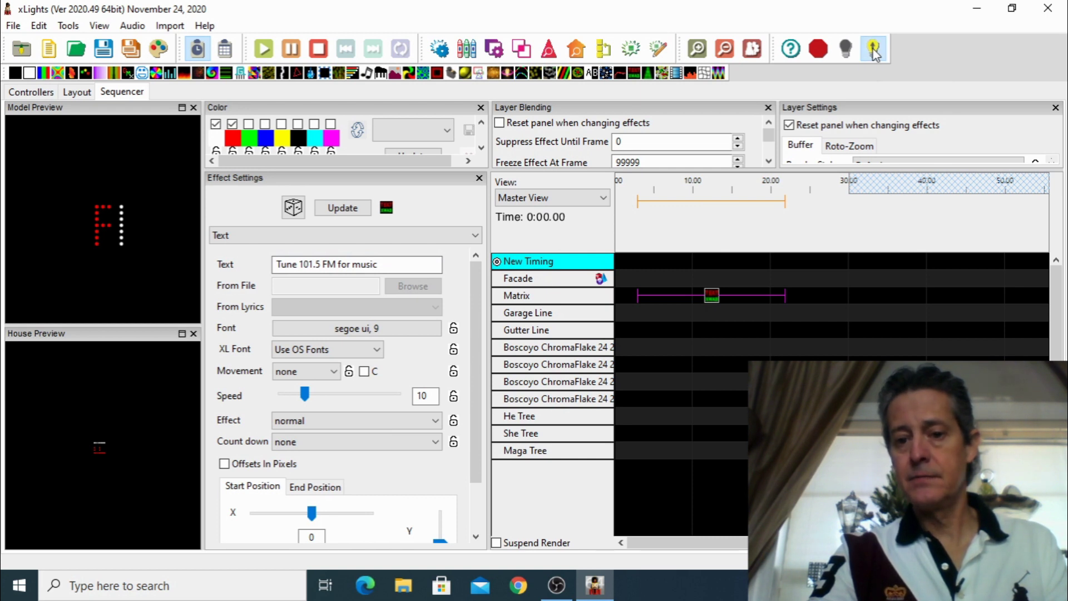
{"action": "left_click", "coordinate": [316, 376]}
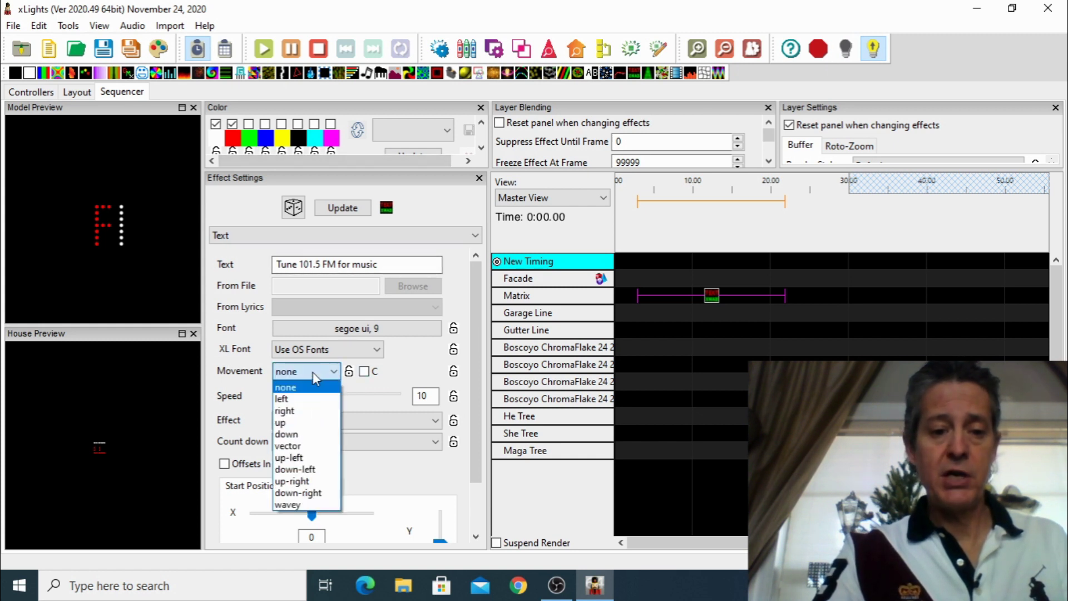
{"action": "left_click", "coordinate": [300, 399]}
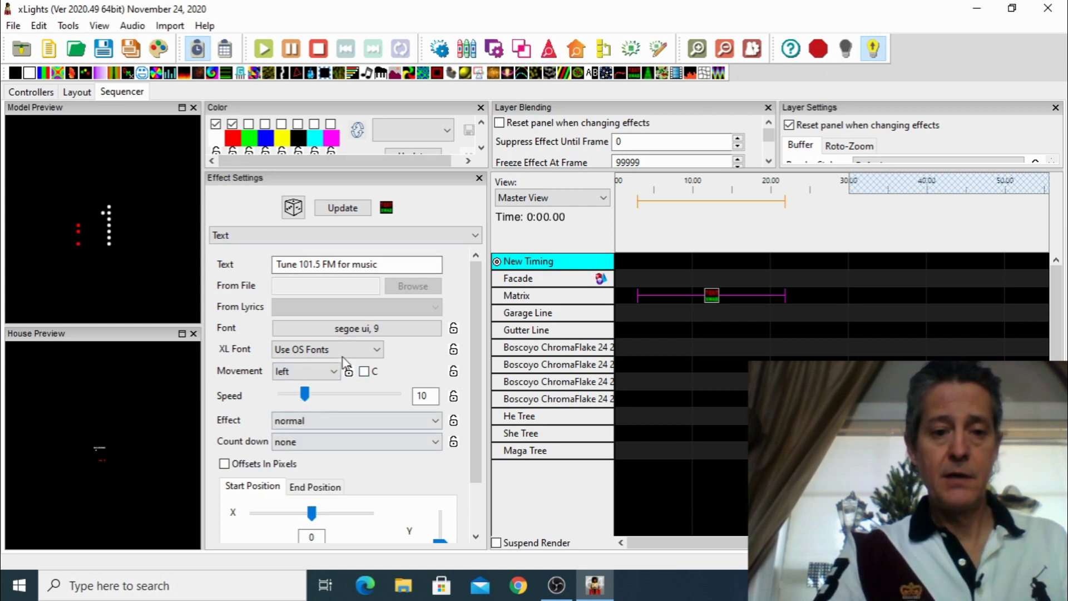
{"action": "left_click", "coordinate": [342, 208]}
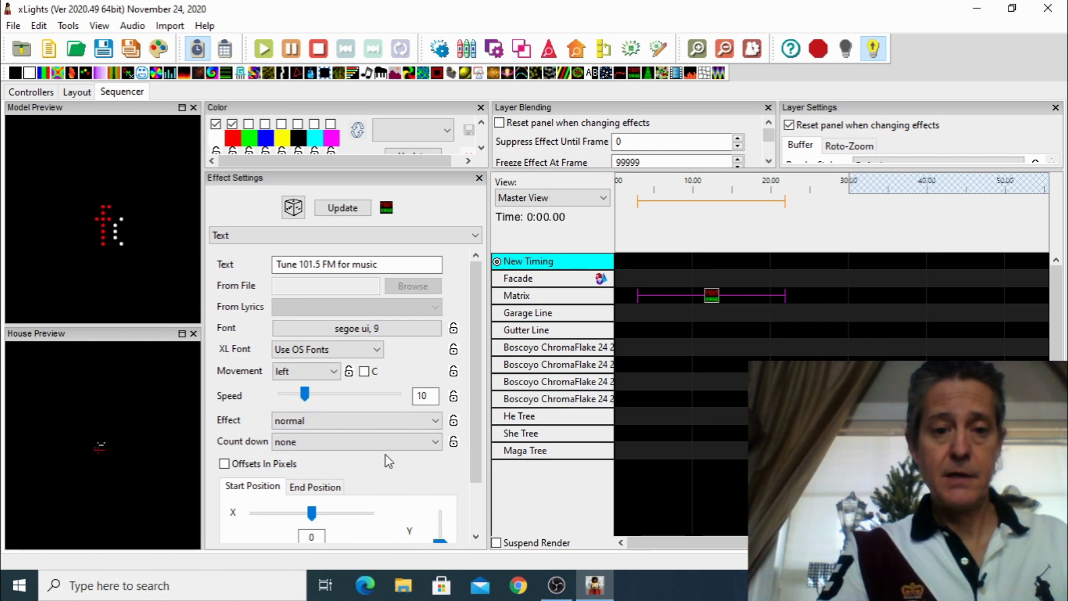
{"action": "left_click", "coordinate": [351, 212]}
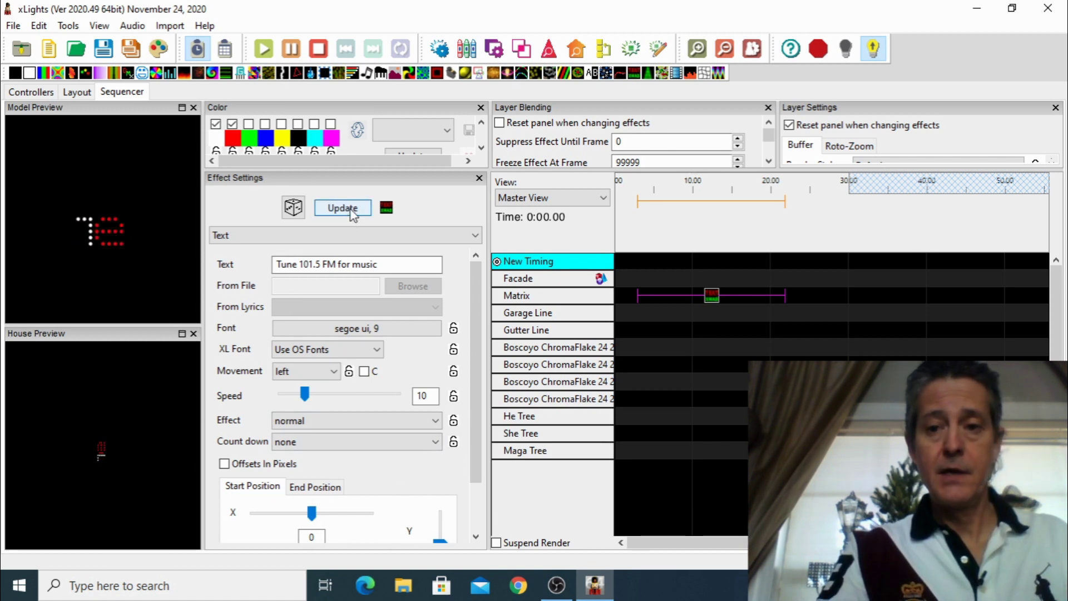
{"action": "left_click", "coordinate": [847, 52]}
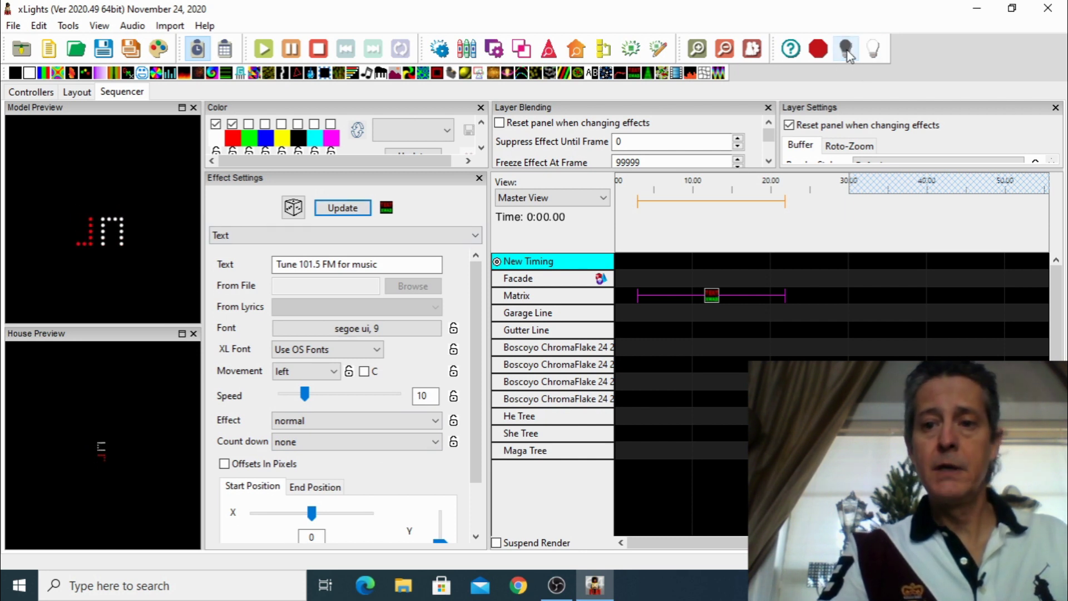
Set the Matrix model's Direction to Vertical in the Layout tab.
{"action": "left_click", "coordinate": [77, 92]}
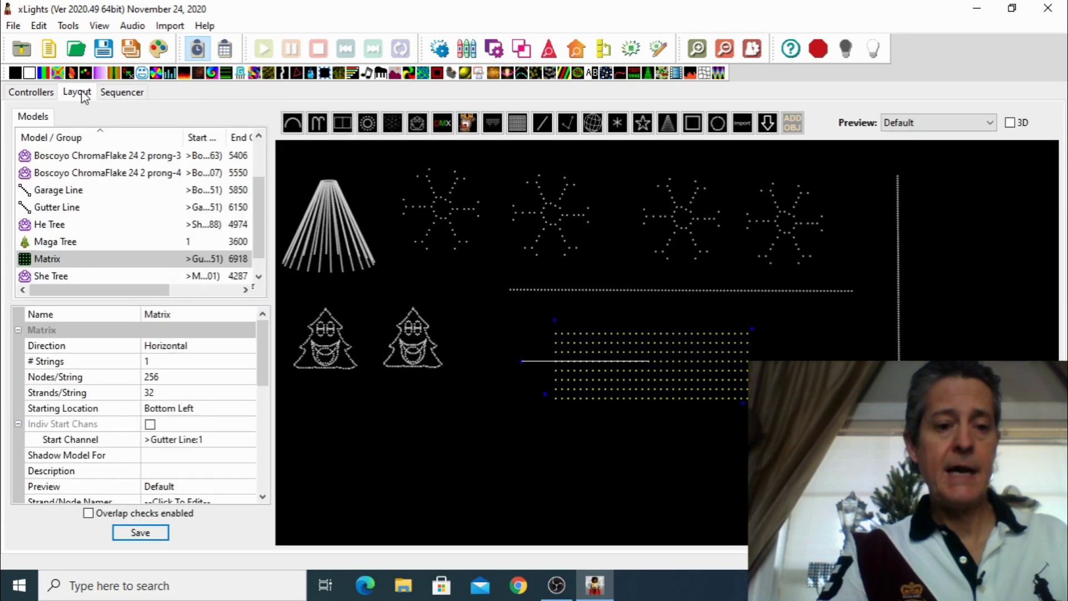
{"action": "left_click", "coordinate": [168, 347]}
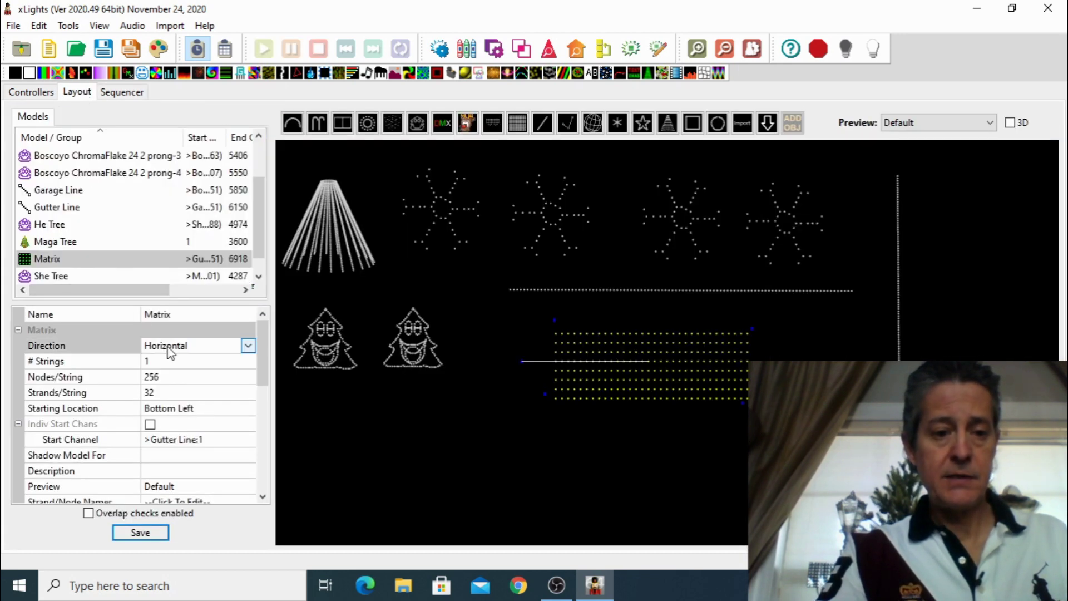
{"action": "left_click", "coordinate": [248, 348]}
{"action": "left_click", "coordinate": [200, 375]}
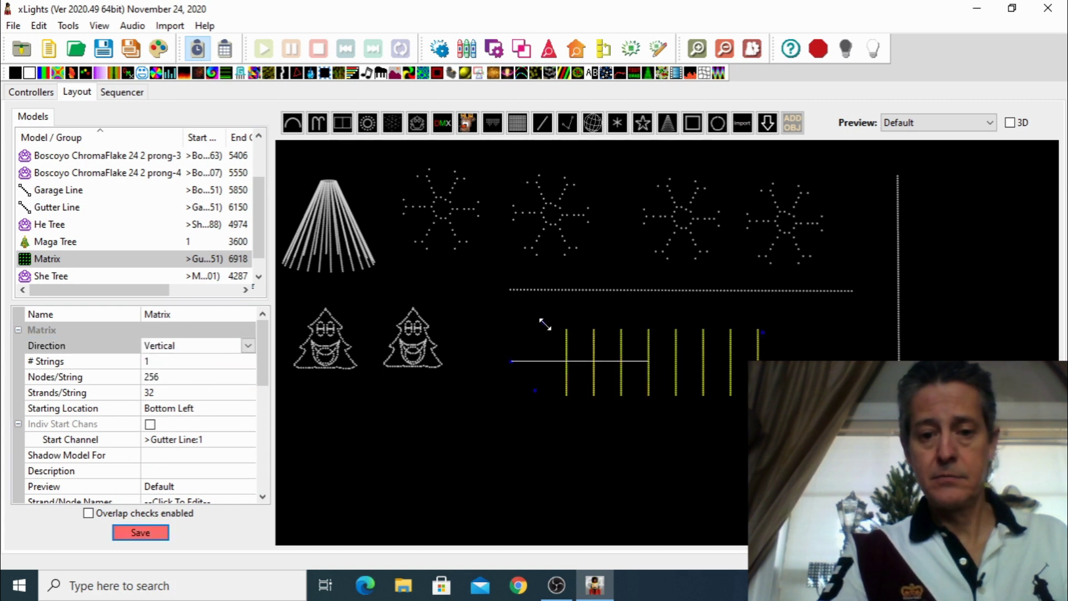
Reshape the Matrix, move it to the lower middle, save the layout, and return to the Sequencer.
{"action": "left_click_drag", "start_coordinate": [543, 323], "coordinate": [756, 234]}
{"action": "left_click_drag", "start_coordinate": [732, 437], "coordinate": [667, 391]}
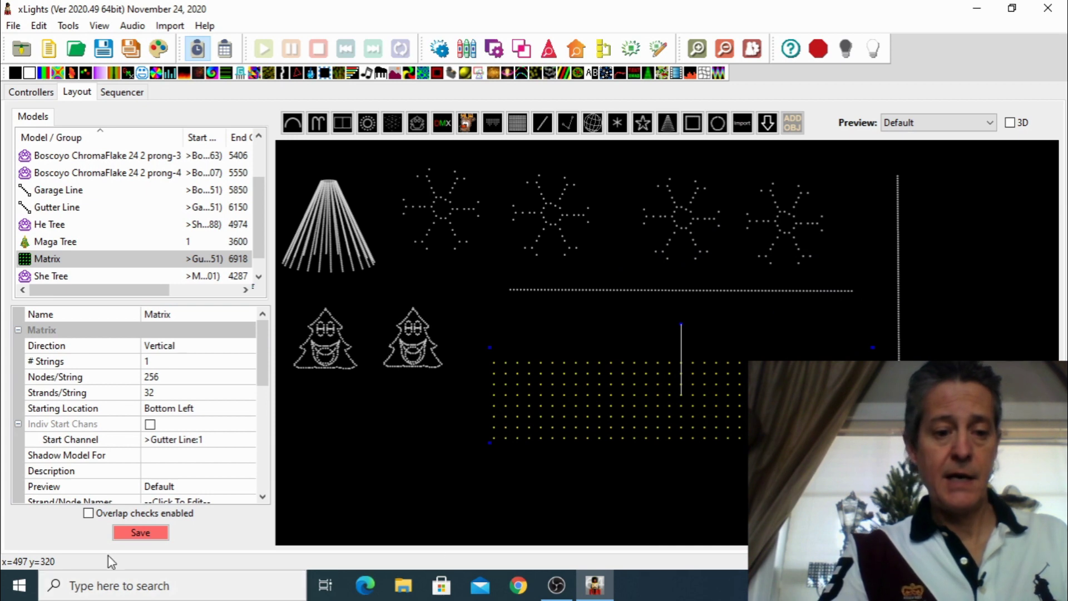
{"action": "left_click", "coordinate": [139, 534]}
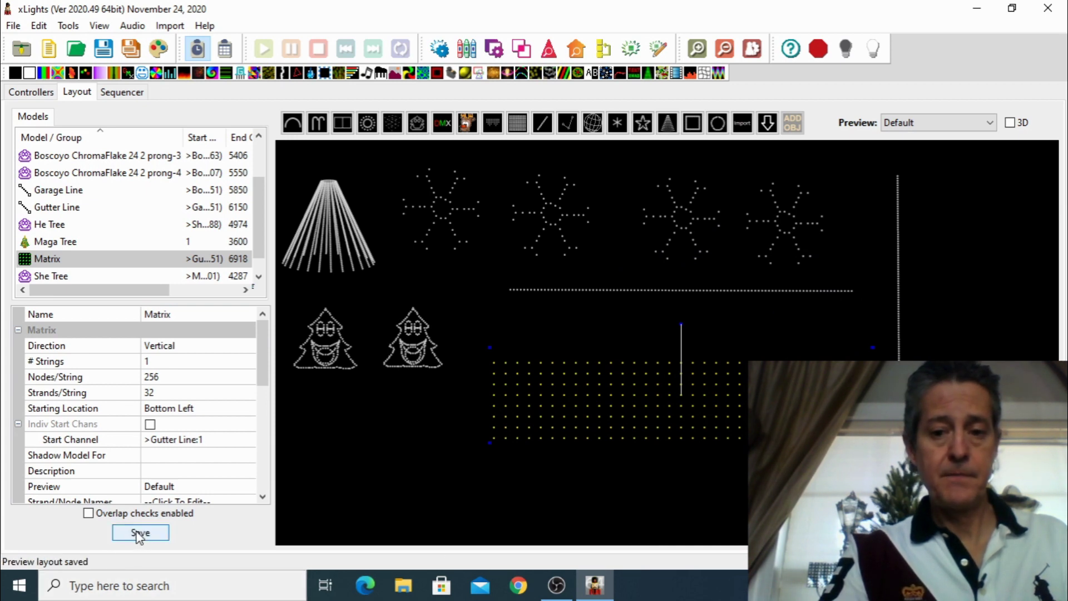
{"action": "left_click", "coordinate": [122, 92]}
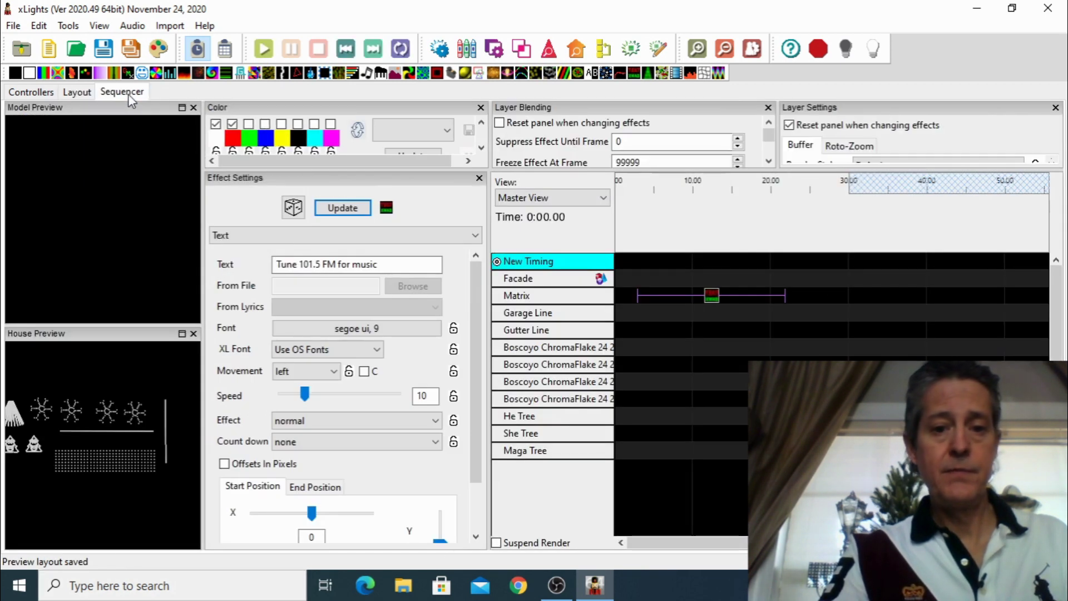
Play the Matrix Text effect with Output To Lights on, then stop playback.
{"action": "left_click", "coordinate": [712, 296]}
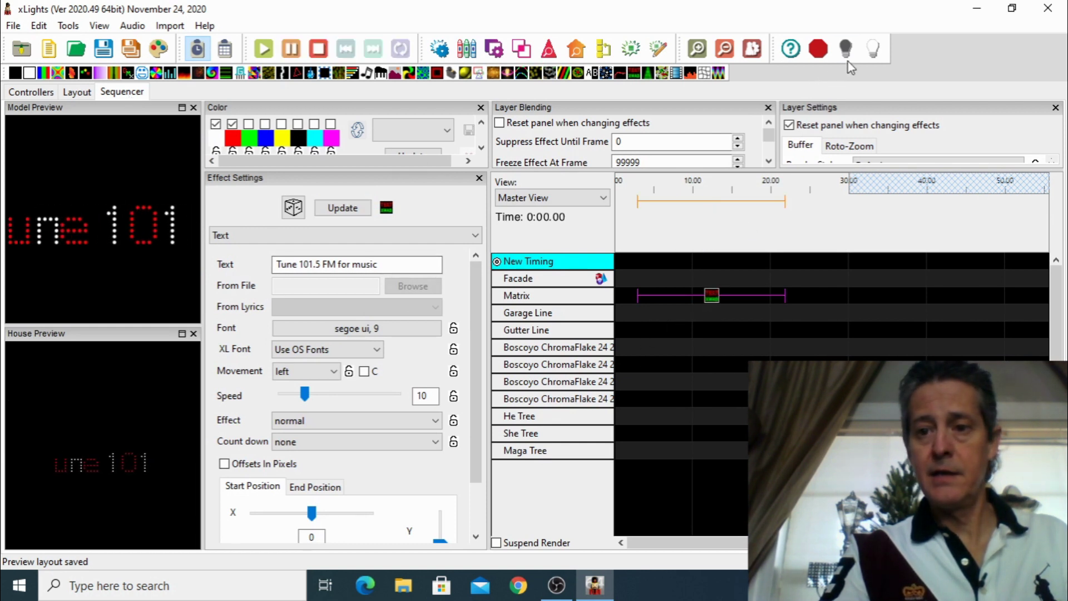
{"action": "left_click", "coordinate": [874, 49]}
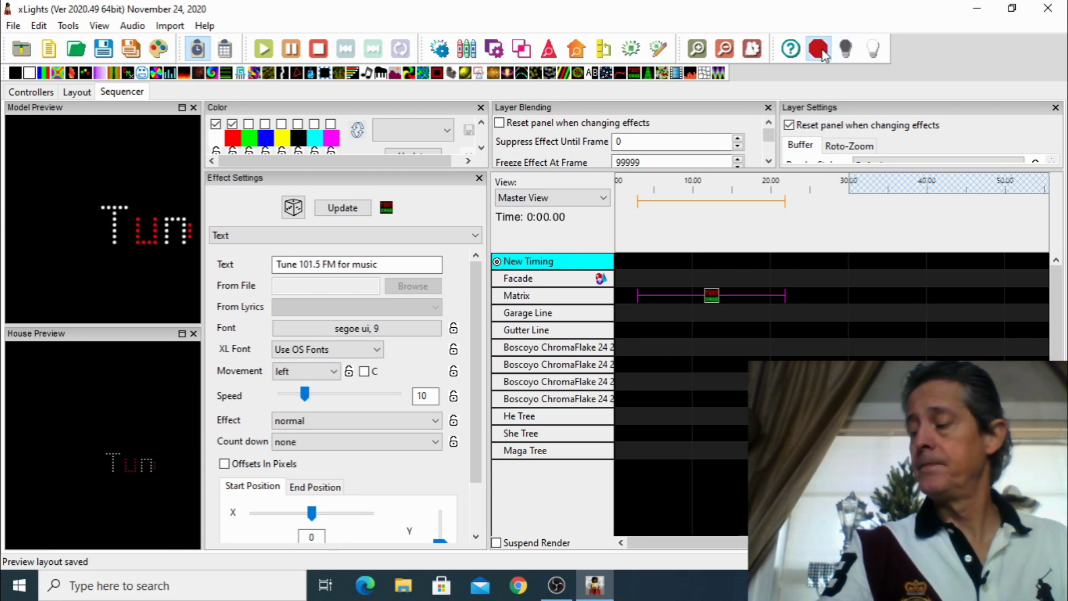
{"action": "left_click", "coordinate": [823, 53]}
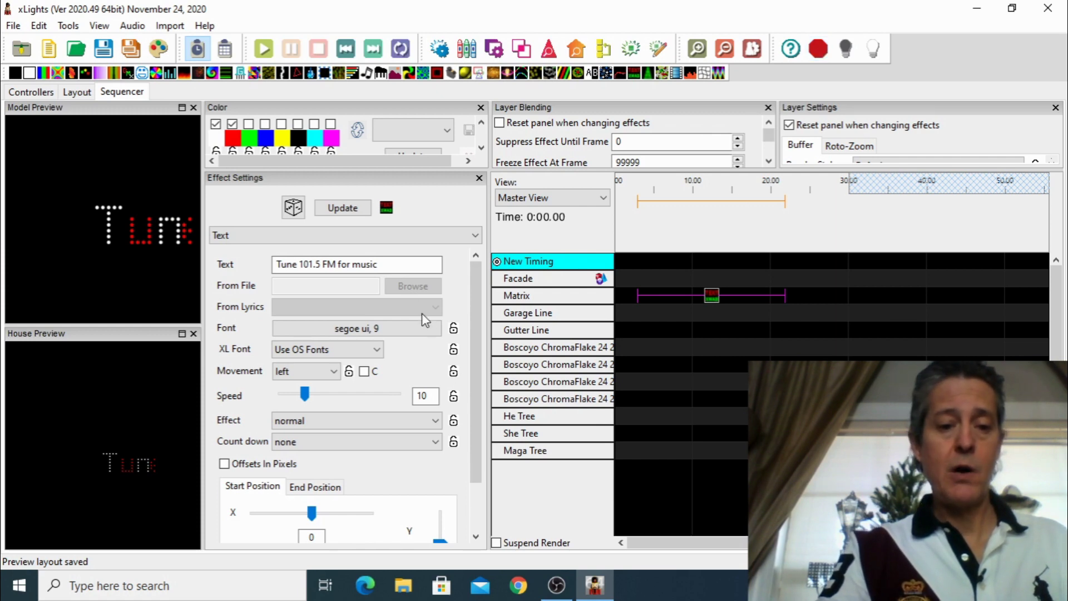
In Layout, change the Matrix model's Starting Location to Bottom Right and save the layout.
{"action": "left_click", "coordinate": [81, 90]}
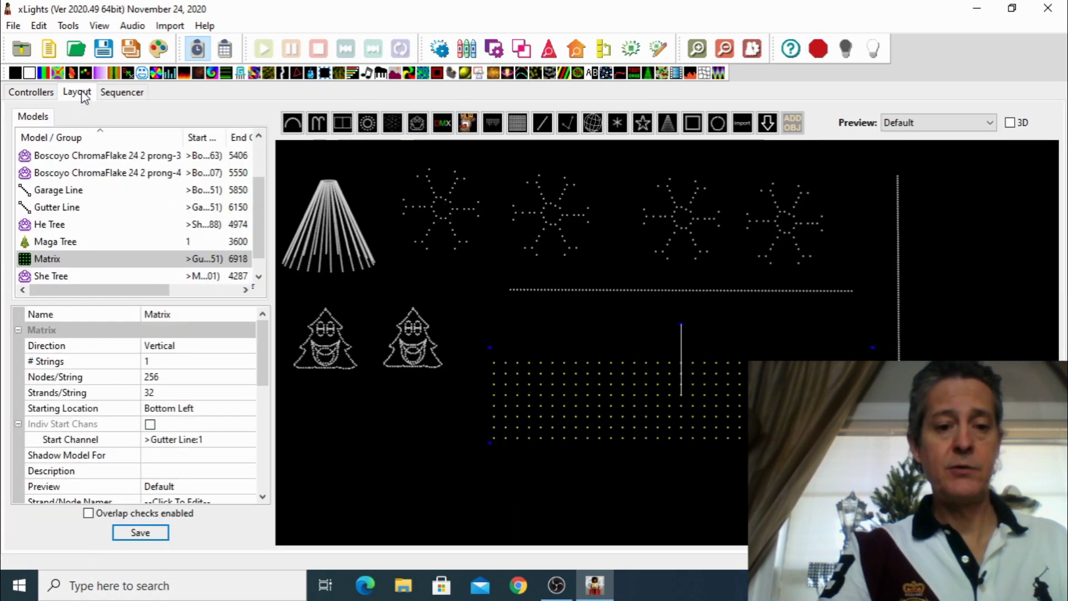
{"action": "left_click", "coordinate": [172, 411]}
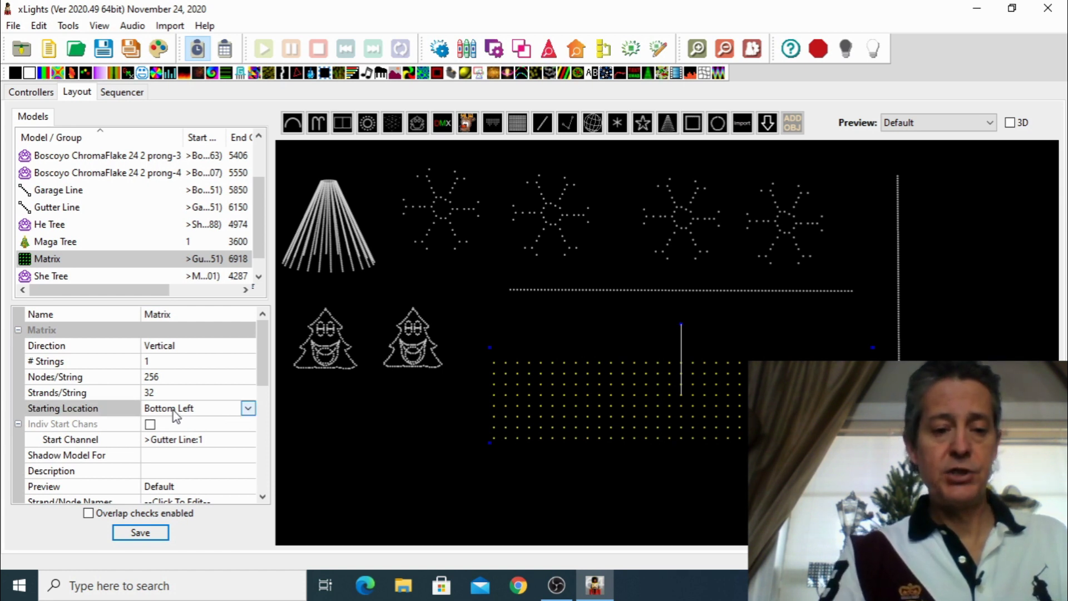
{"action": "left_click", "coordinate": [249, 409]}
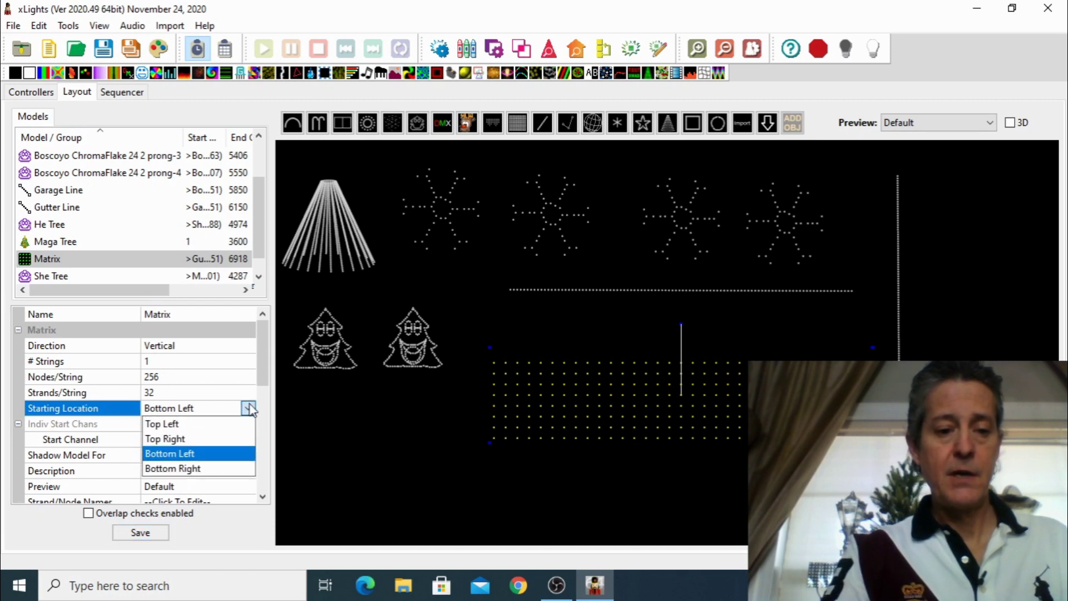
{"action": "left_click", "coordinate": [213, 470]}
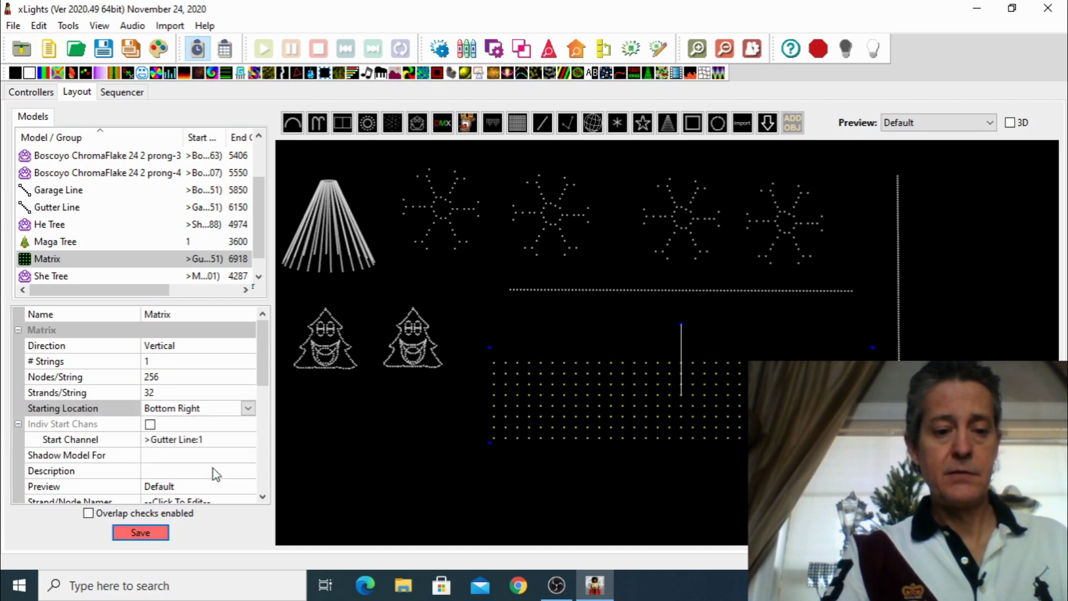
{"action": "left_click", "coordinate": [145, 535]}
{"action": "left_click", "coordinate": [142, 534]}
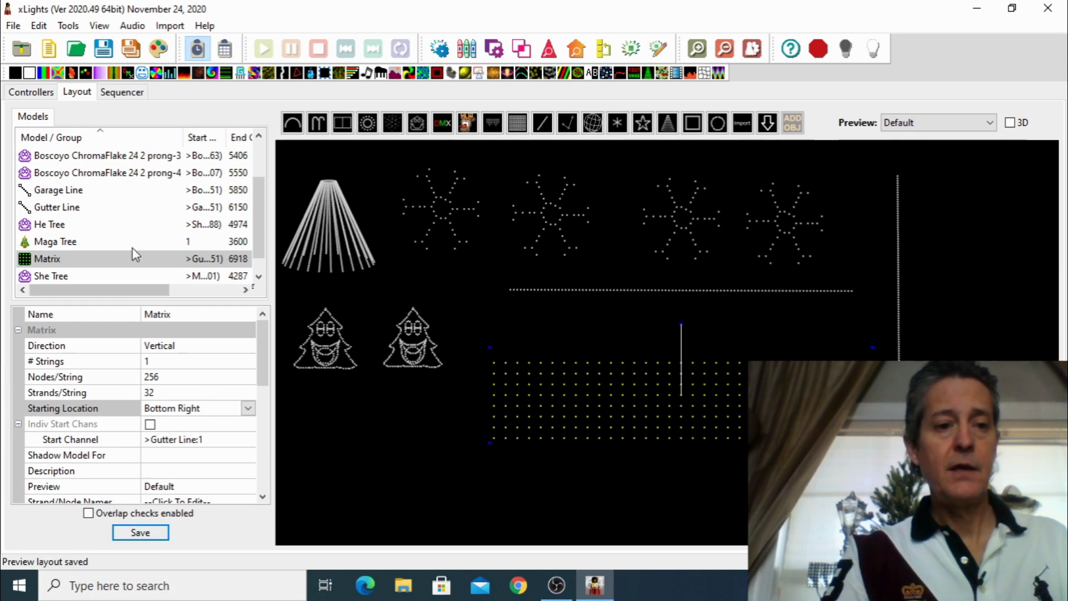
{"action": "mouse_move", "coordinate": [131, 203]}
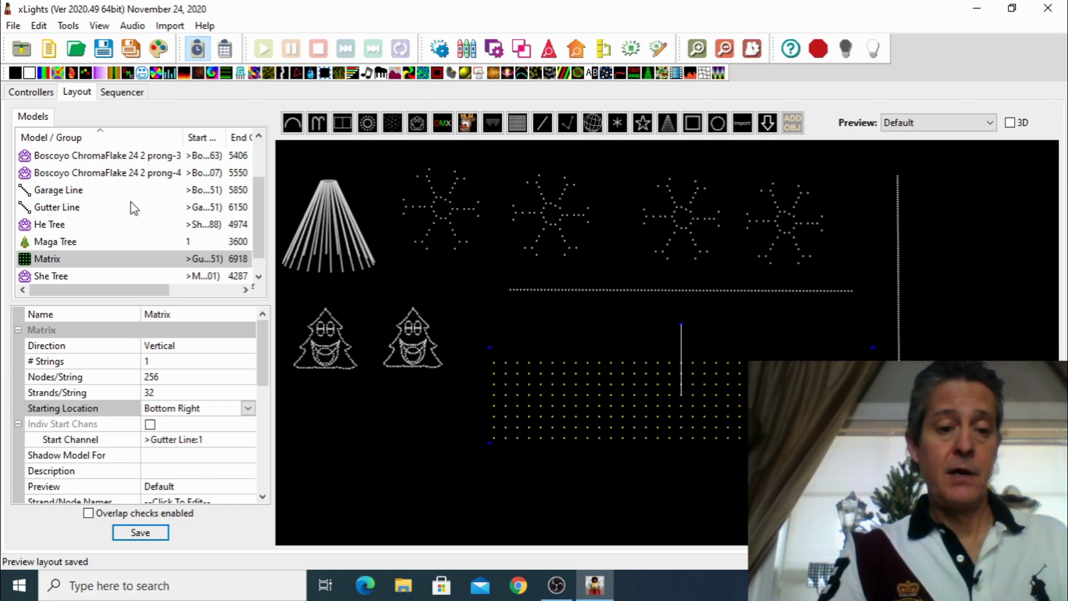
Replay the Matrix text effect in the Sequencer with Output To Lights enabled.
{"action": "left_click", "coordinate": [129, 93]}
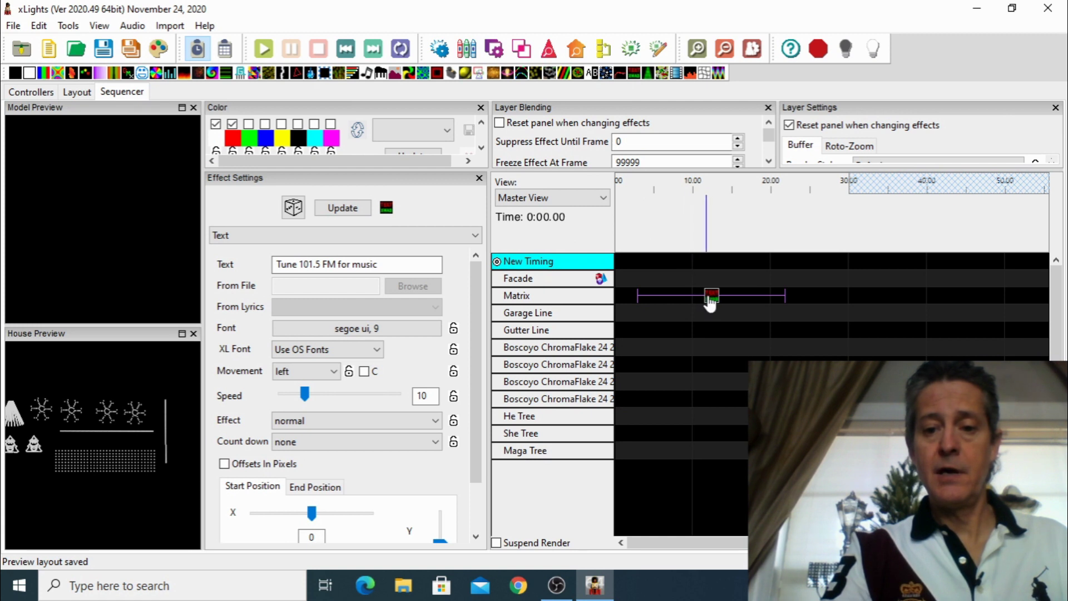
{"action": "left_click", "coordinate": [709, 299]}
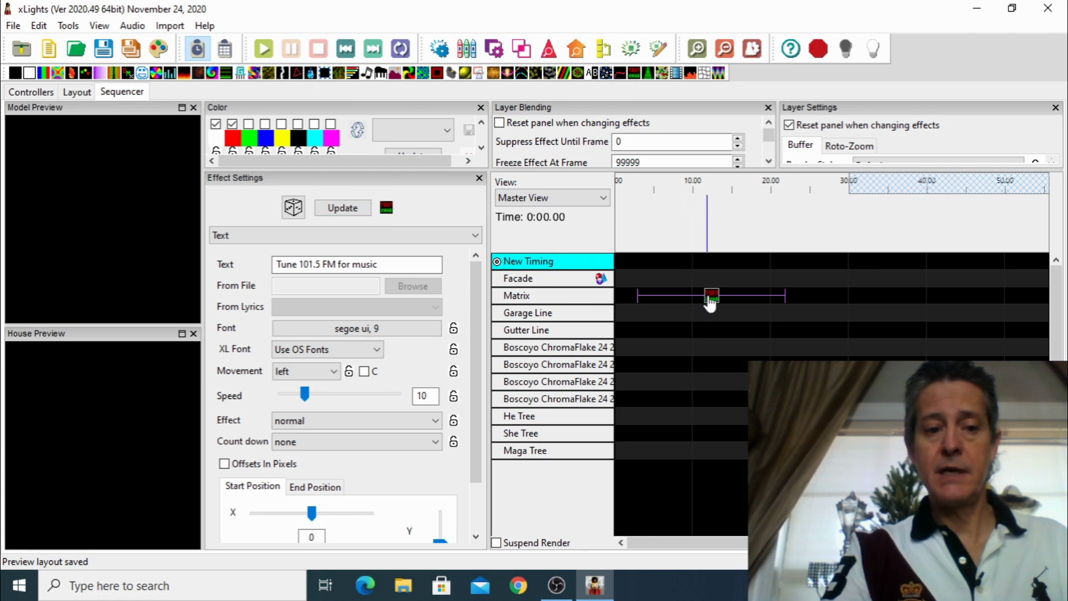
{"action": "left_click", "coordinate": [873, 50]}
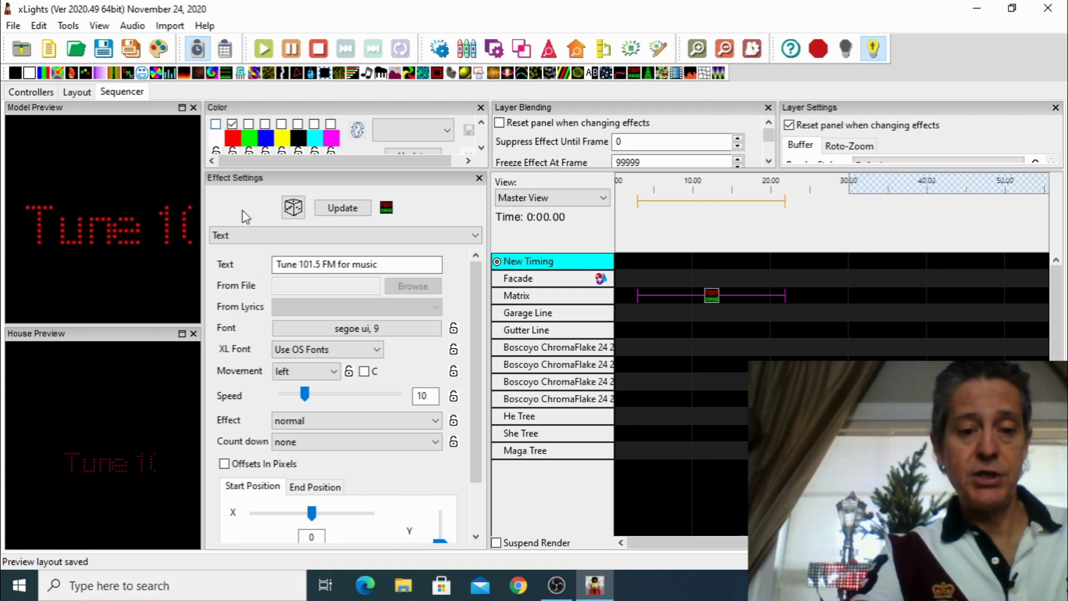
{"action": "scroll", "coordinate": [338, 376], "scroll_direction": "down", "scroll_amount": 1}
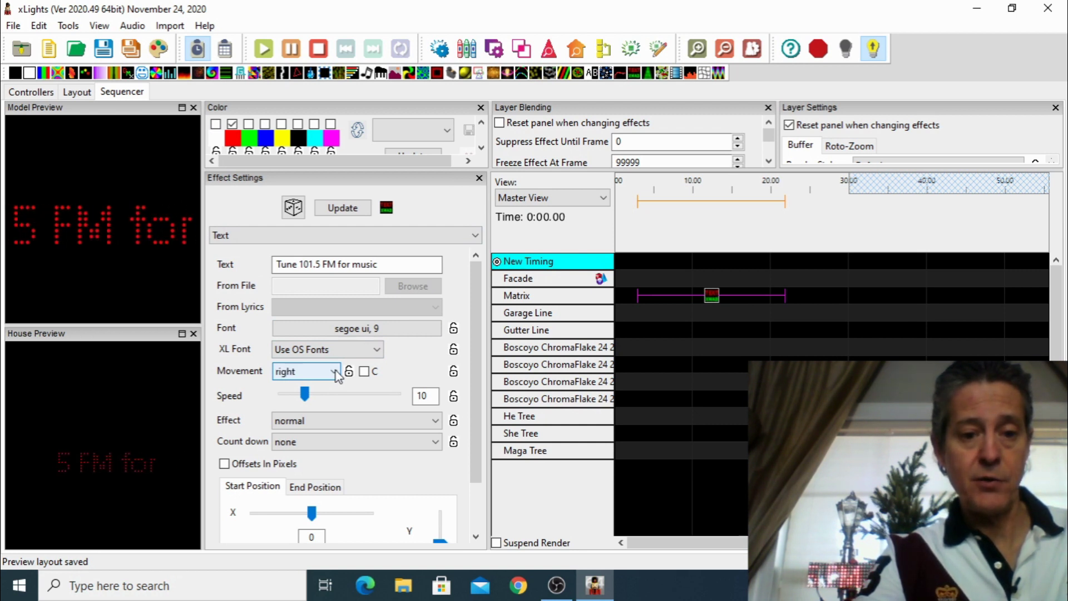
Lower the text scroll speed and add green, blue and yellow to the red palette.
{"action": "scroll", "coordinate": [338, 377], "scroll_direction": "up", "scroll_amount": 1}
{"action": "left_click_drag", "start_coordinate": [309, 395], "coordinate": [295, 397]}
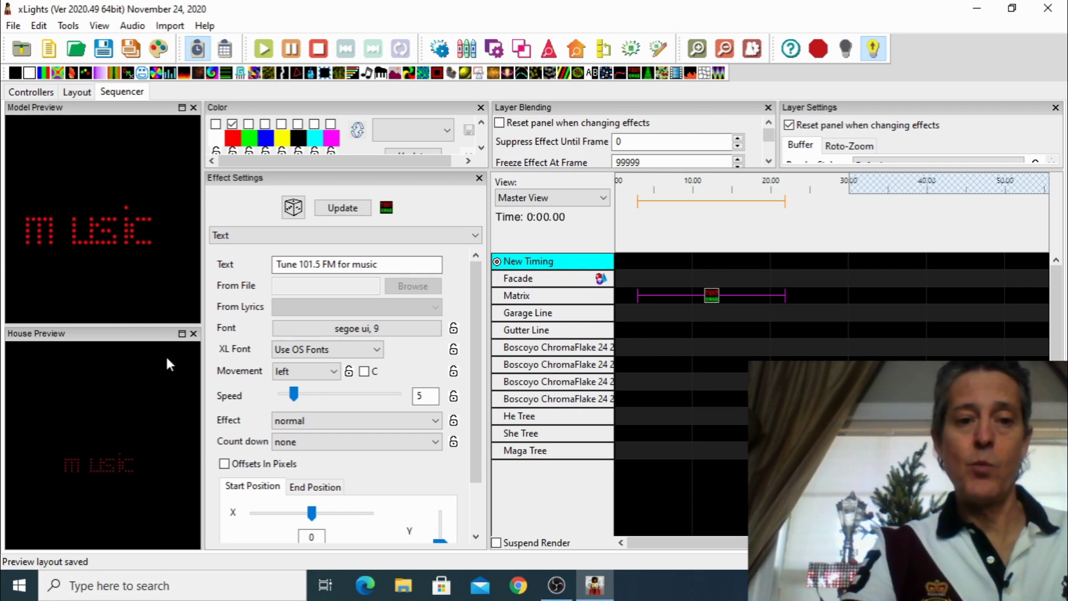
{"action": "left_click", "coordinate": [248, 124]}
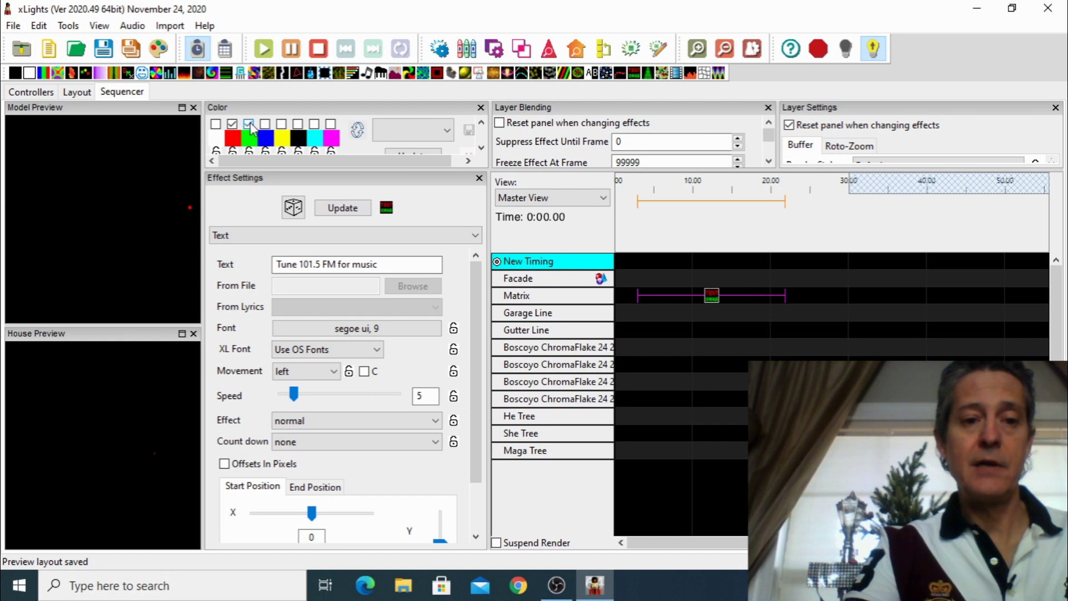
{"action": "left_click", "coordinate": [265, 124]}
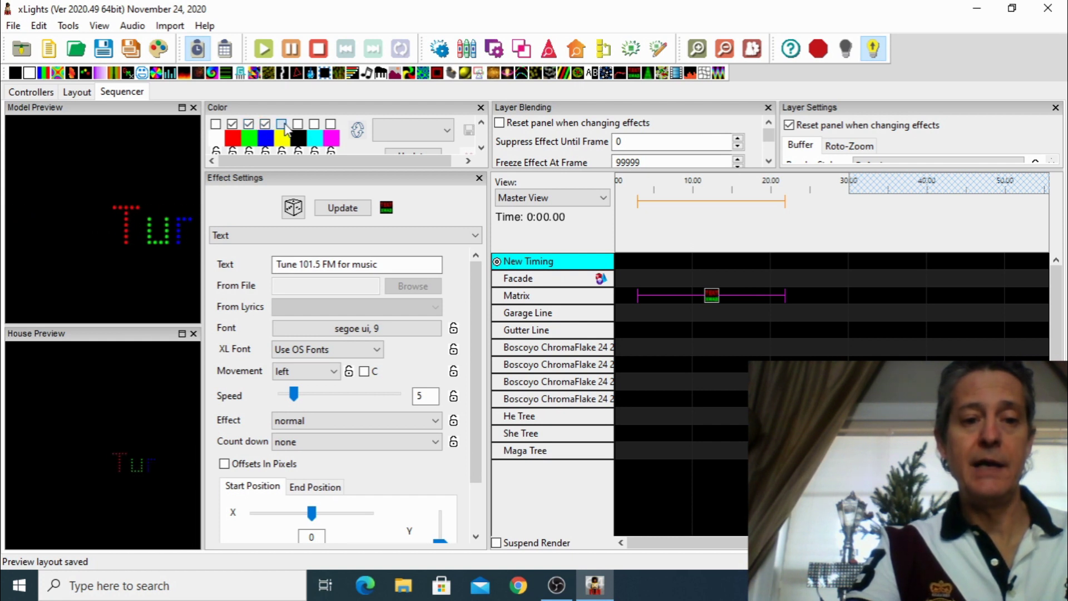
{"action": "left_click", "coordinate": [282, 124]}
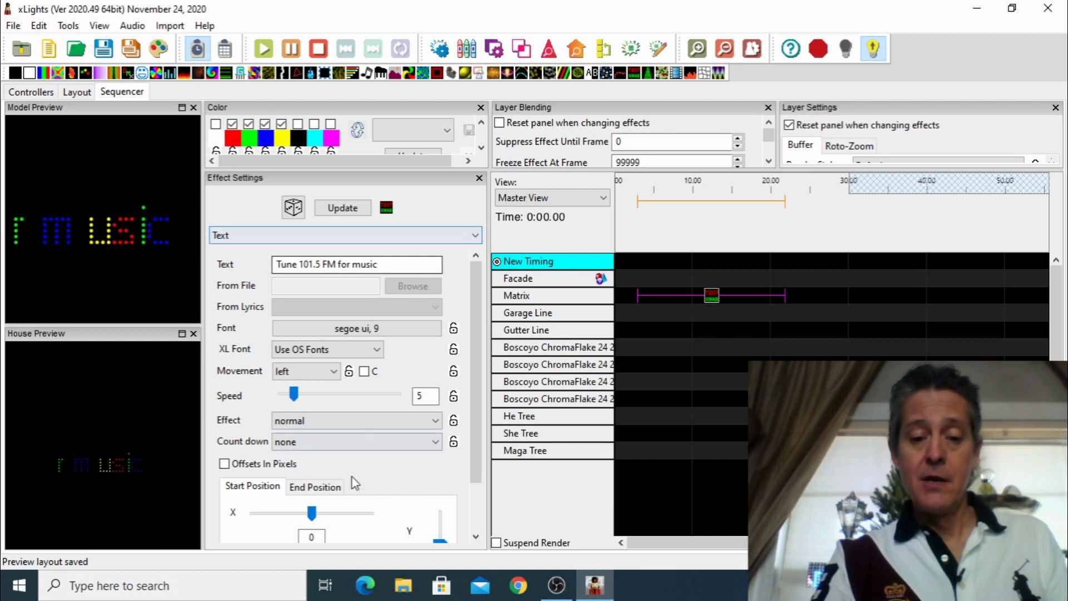
Stop the sequence playback and minimize xLights to show the desktop.
{"action": "left_click", "coordinate": [520, 589]}
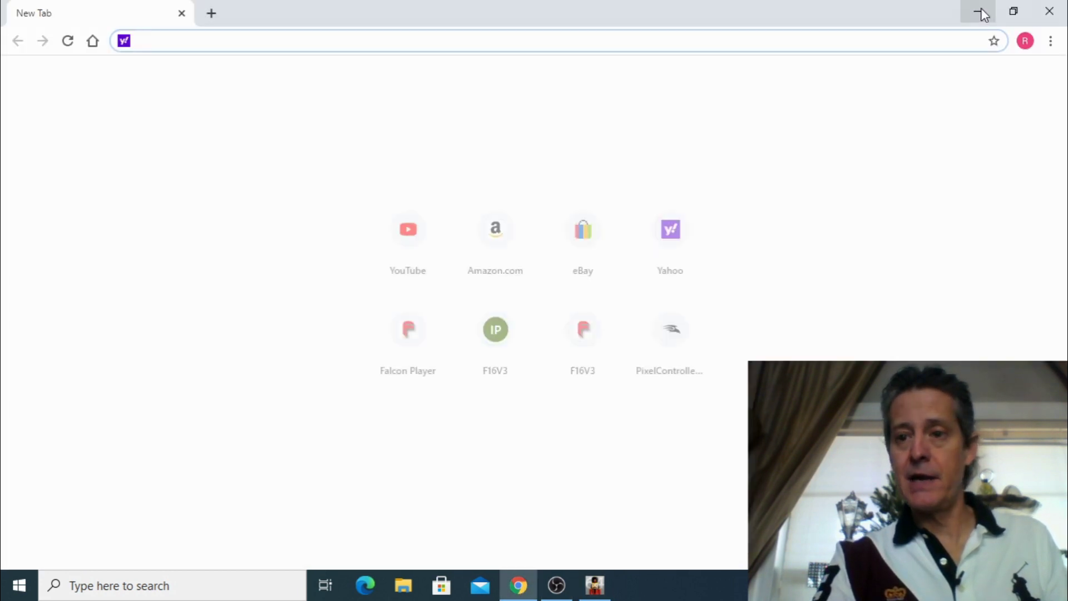
{"action": "left_click", "coordinate": [980, 7]}
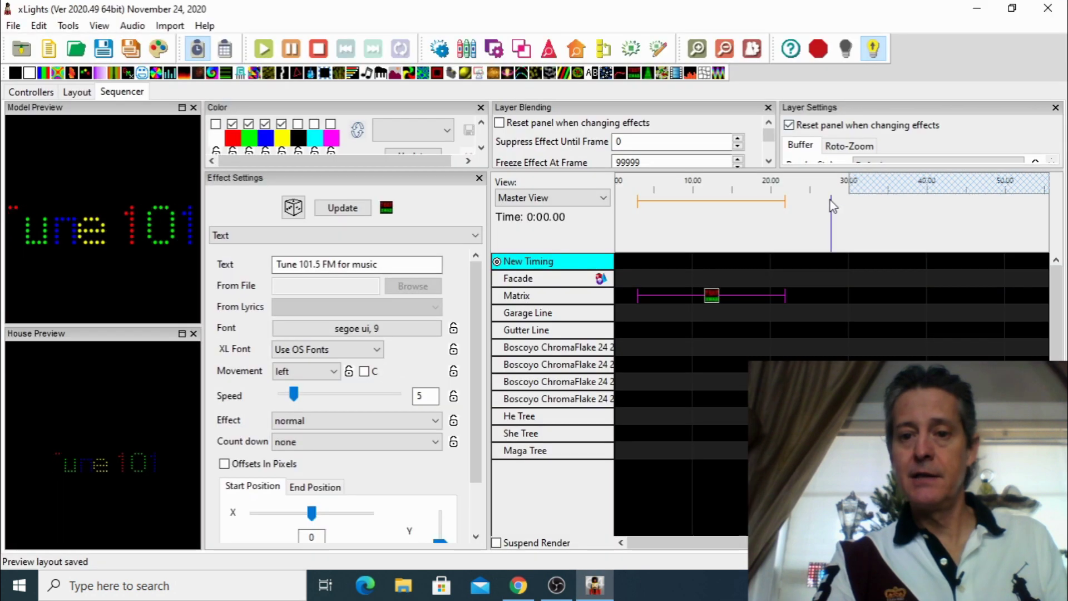
{"action": "left_click", "coordinate": [824, 54]}
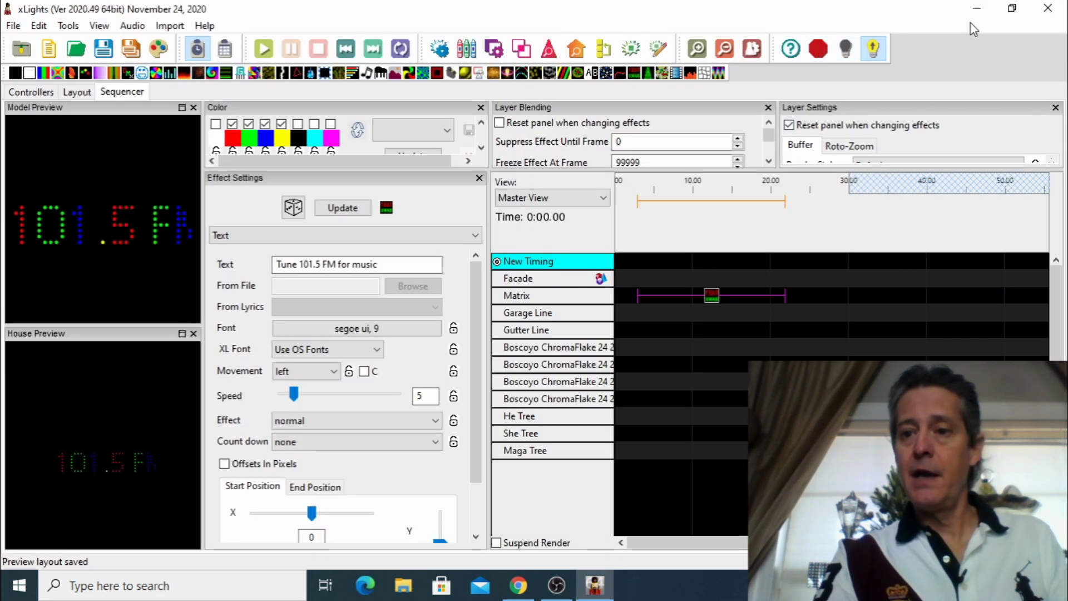
{"action": "left_click", "coordinate": [976, 8]}
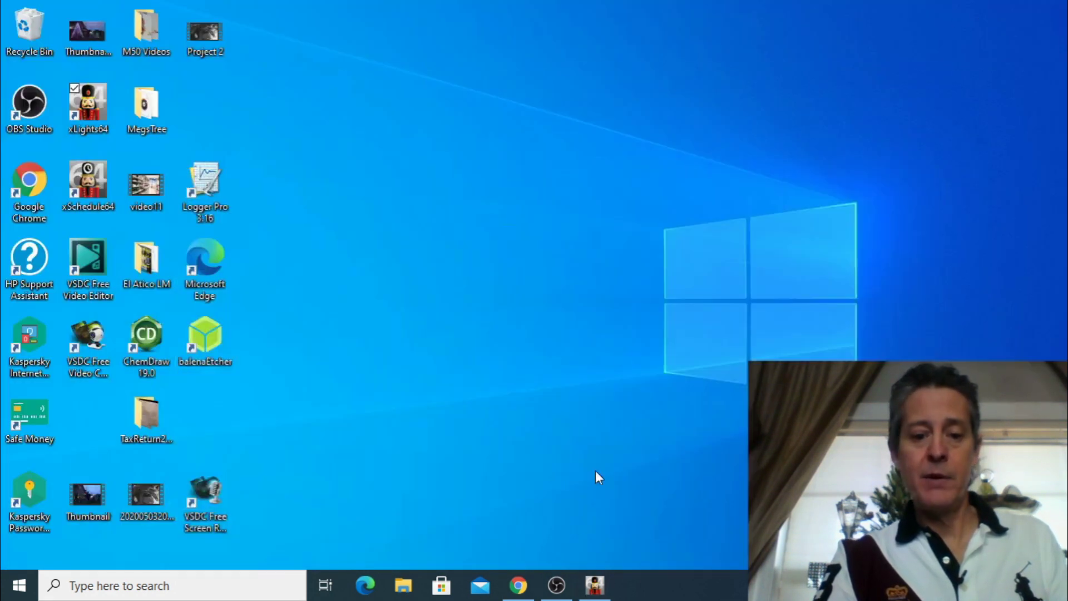
Load the F16V3 controller at 10.0.1.85 in Chrome and open Output Settings > String Ports.
{"action": "left_click", "coordinate": [518, 585]}
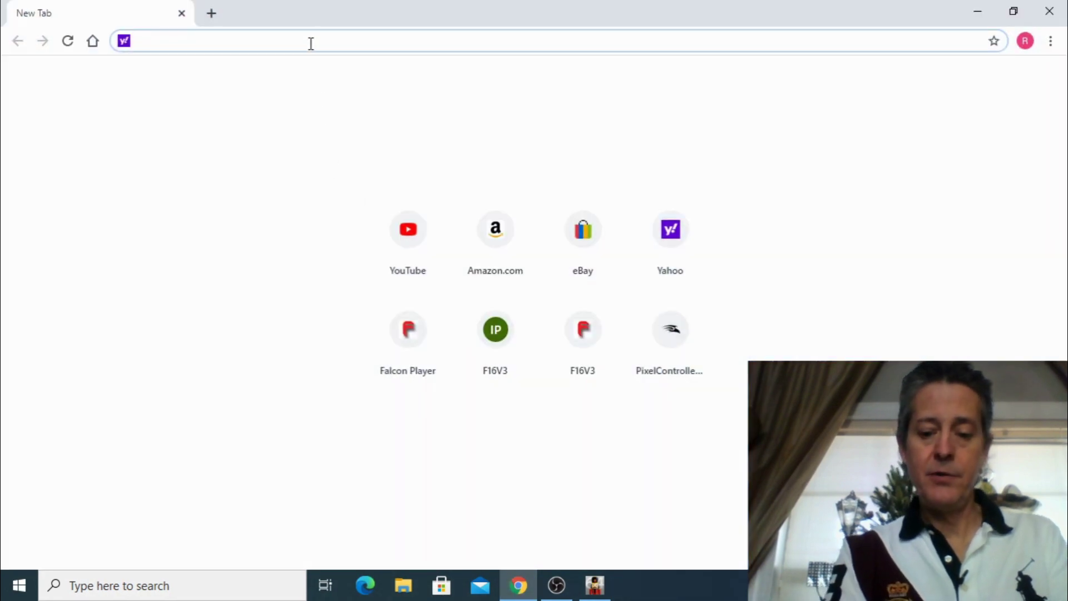
{"action": "type", "text": "10"}
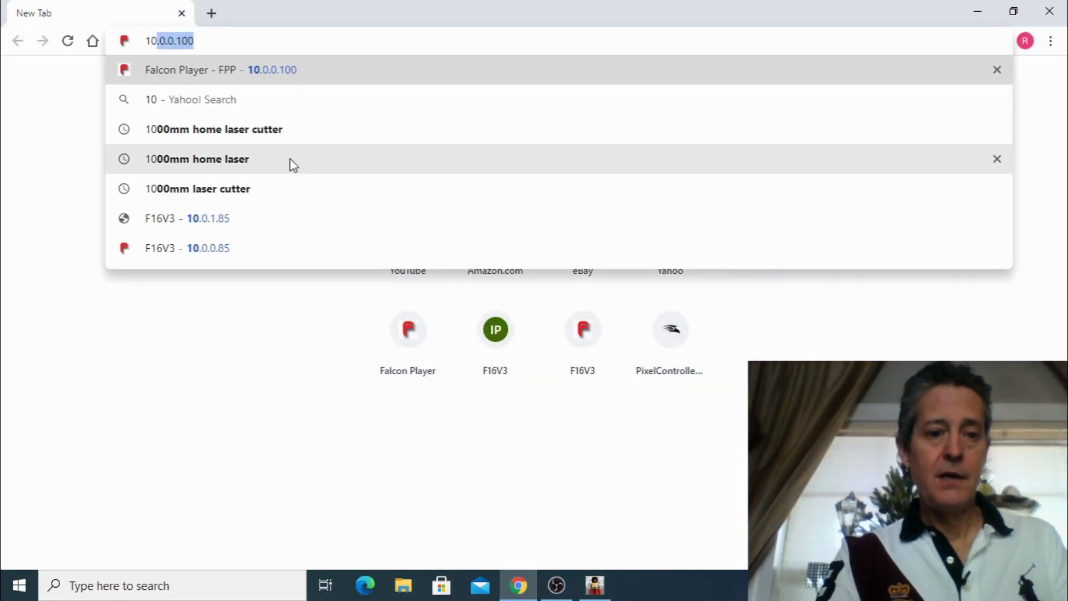
{"action": "left_click", "coordinate": [256, 224]}
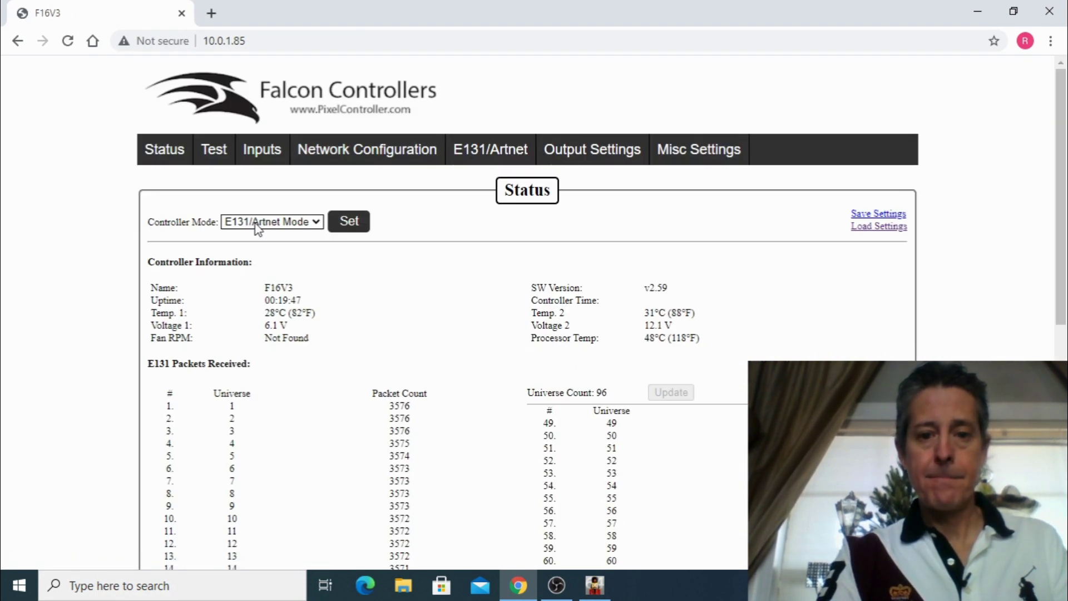
{"action": "mouse_move", "coordinate": [604, 153]}
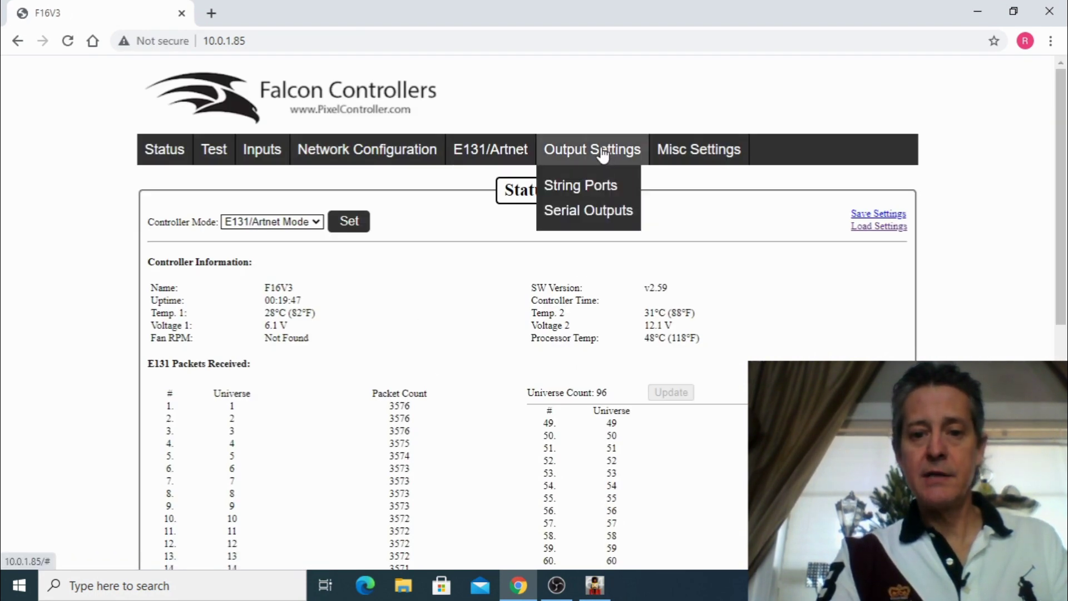
{"action": "left_click", "coordinate": [598, 188]}
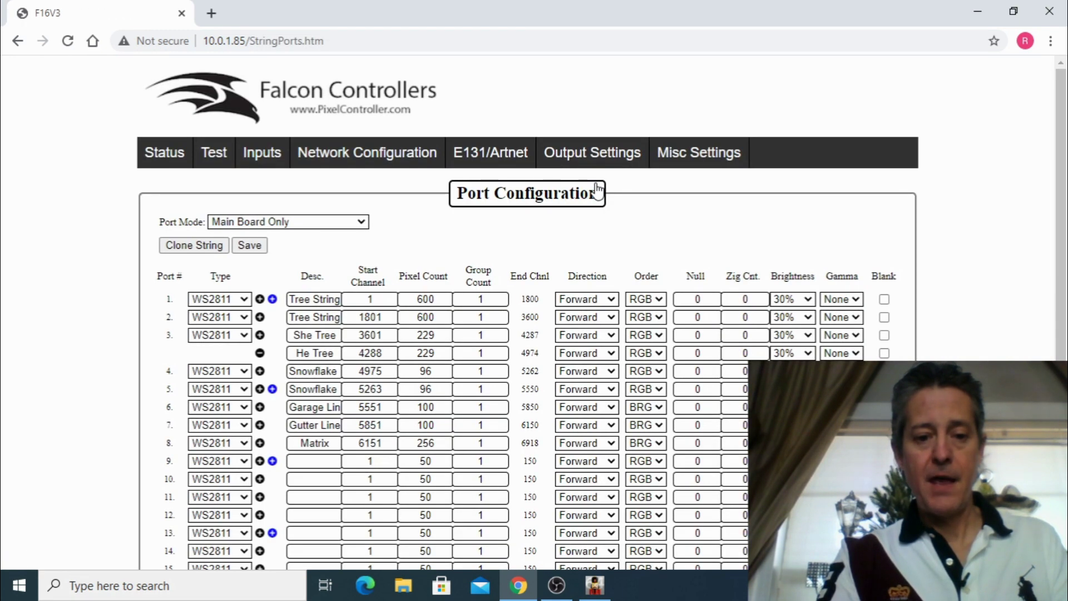
Check port 8 in the table (Matrix, start 6151, 256 pixels), then return to xLights.
{"action": "scroll", "coordinate": [596, 190], "scroll_direction": "down", "scroll_amount": 1}
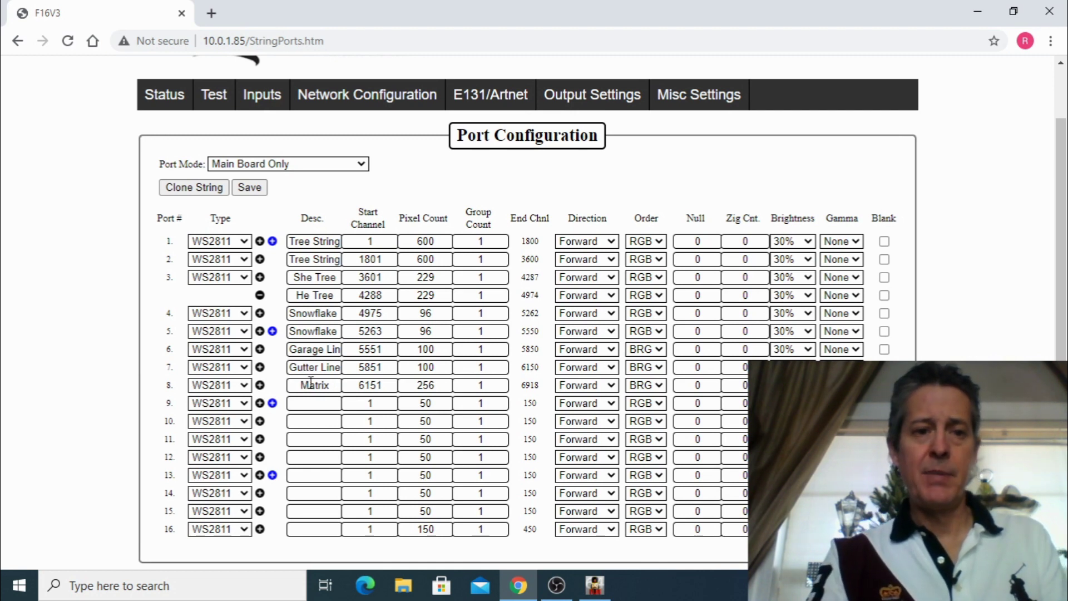
{"action": "mouse_move", "coordinate": [597, 592]}
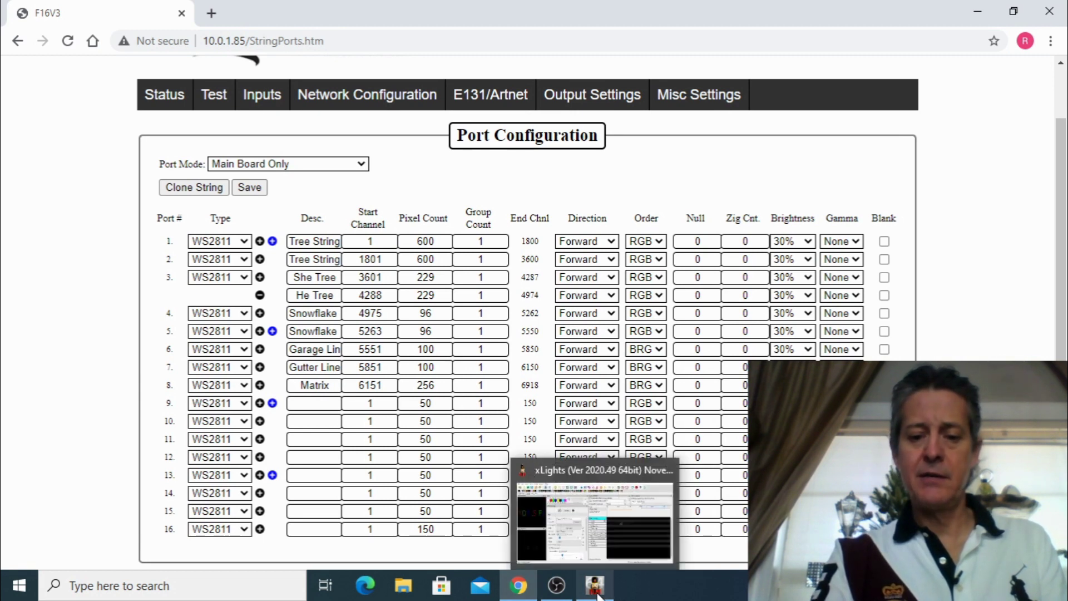
{"action": "left_click", "coordinate": [543, 445]}
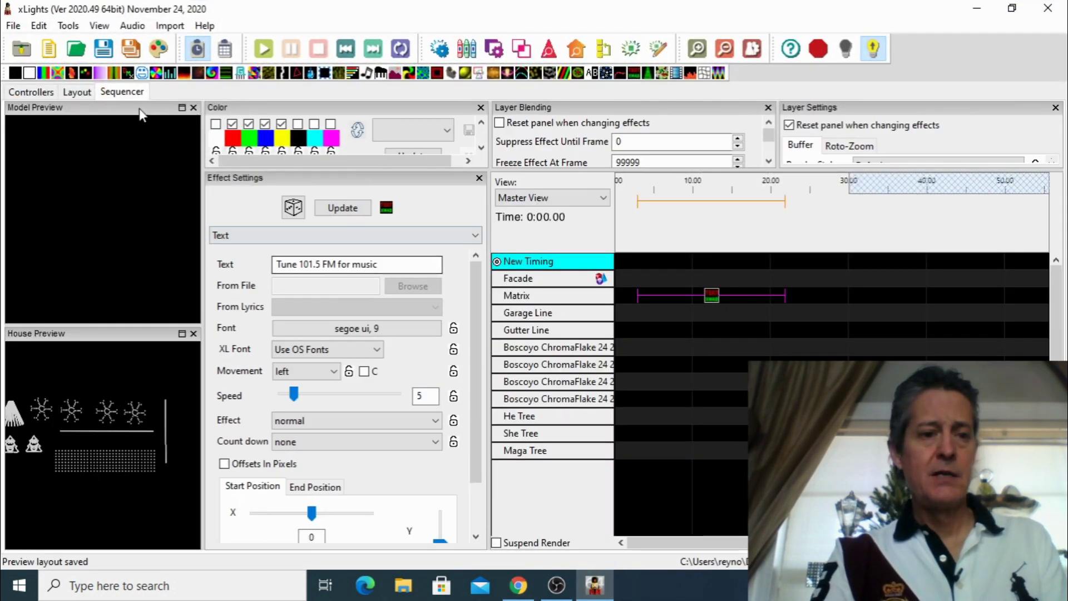
Sort the Layout models by Start Chan and confirm Matrix starts at 6151 (universe 13, channel 31).
{"action": "left_click", "coordinate": [76, 95]}
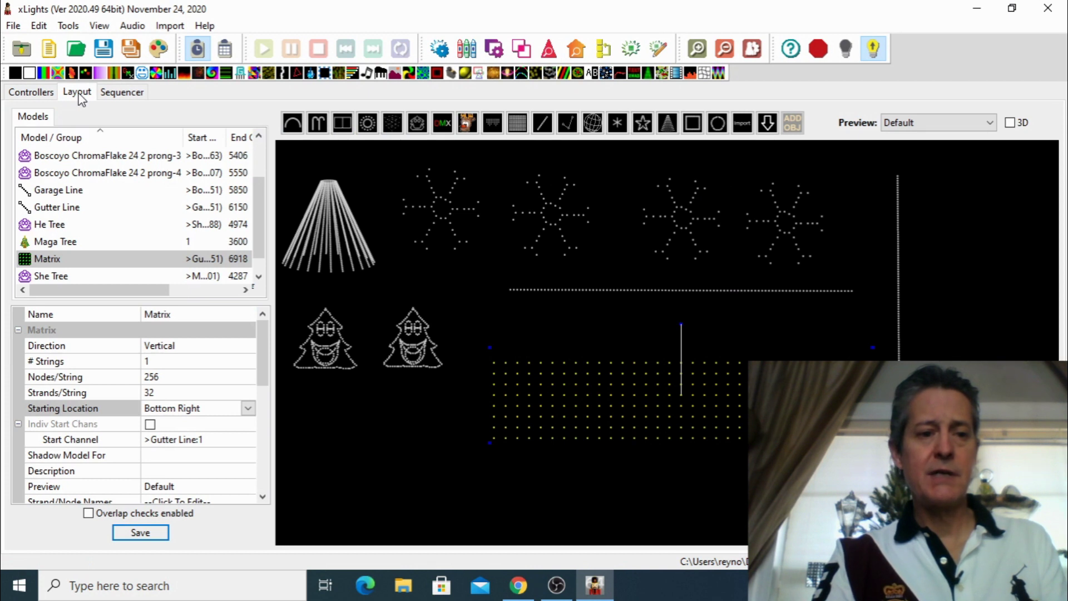
{"action": "left_click_drag", "start_coordinate": [271, 177], "coordinate": [396, 191]}
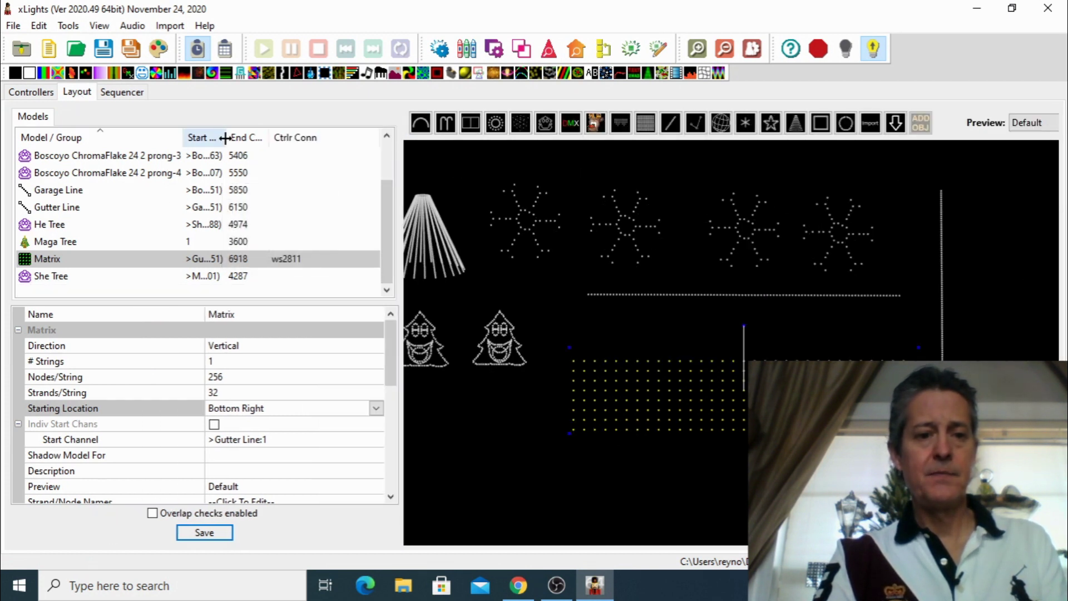
{"action": "left_click_drag", "start_coordinate": [224, 137], "coordinate": [249, 137]}
{"action": "scroll", "coordinate": [175, 191], "scroll_direction": "up", "scroll_amount": 1}
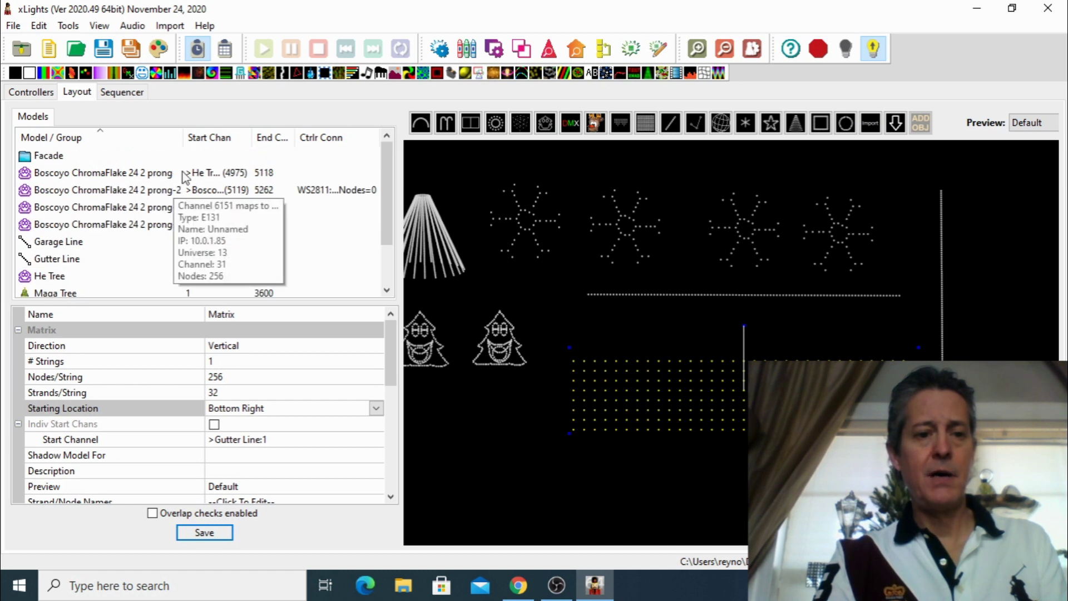
{"action": "left_click", "coordinate": [232, 146]}
{"action": "mouse_move", "coordinate": [67, 175]}
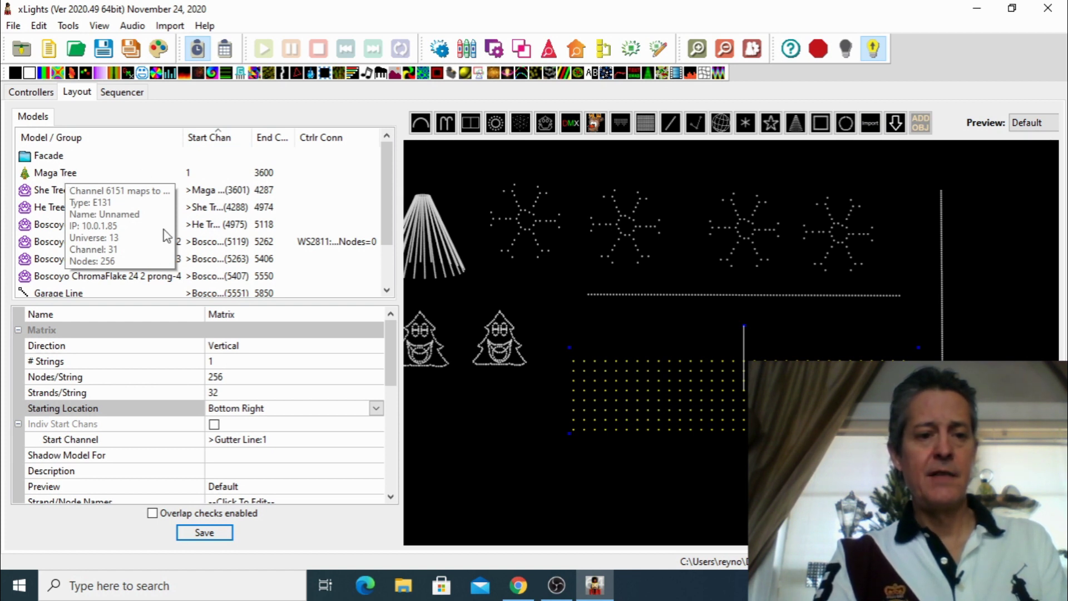
{"action": "mouse_move", "coordinate": [61, 195]}
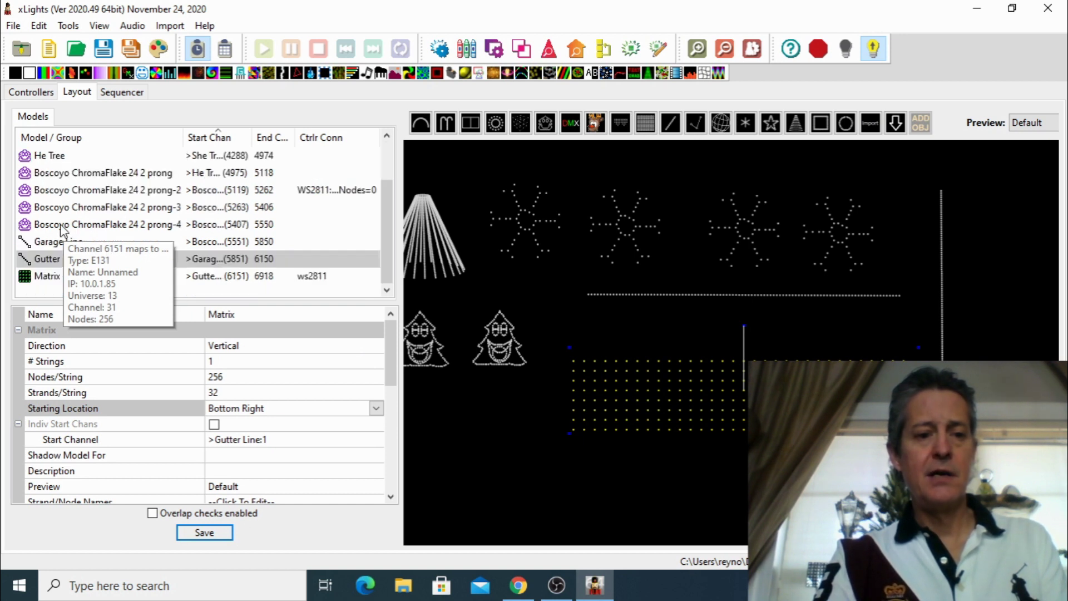
{"action": "scroll", "coordinate": [61, 229], "scroll_direction": "down", "scroll_amount": 1}
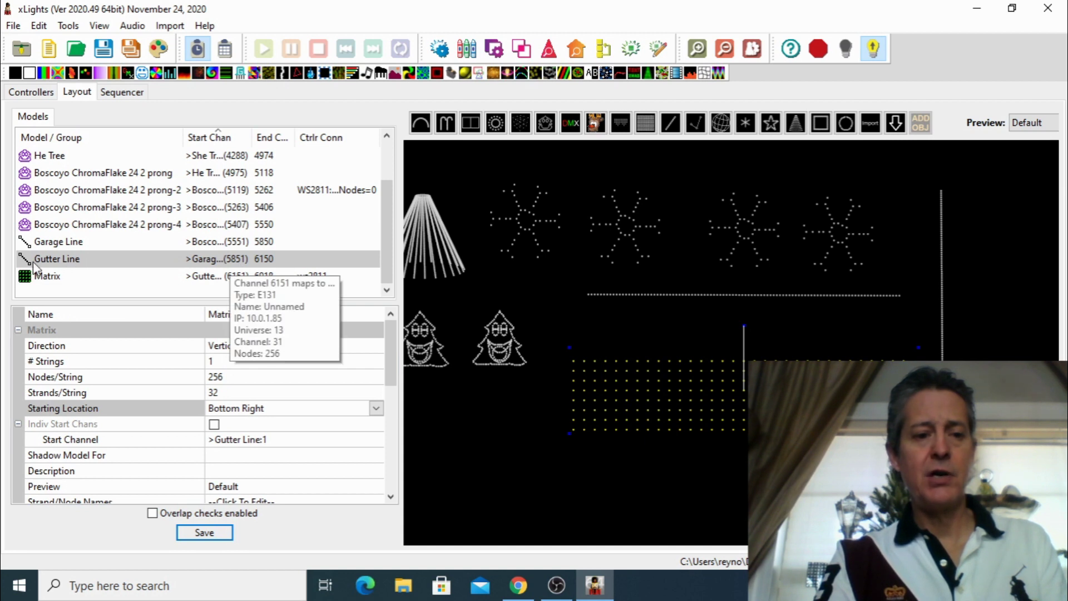
{"action": "mouse_move", "coordinate": [61, 268]}
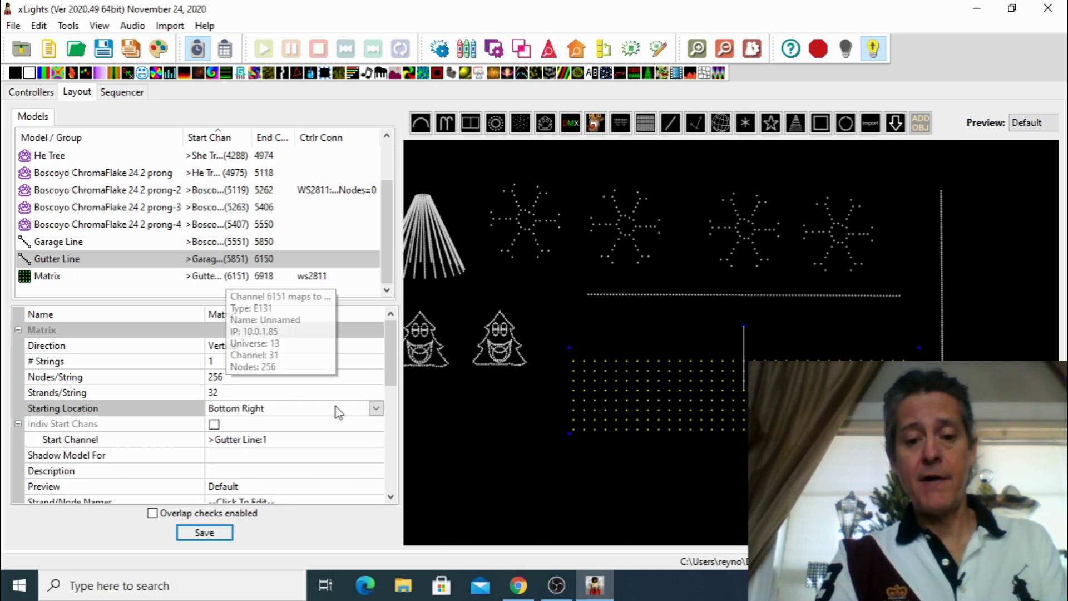
{"action": "left_click", "coordinate": [518, 585]}
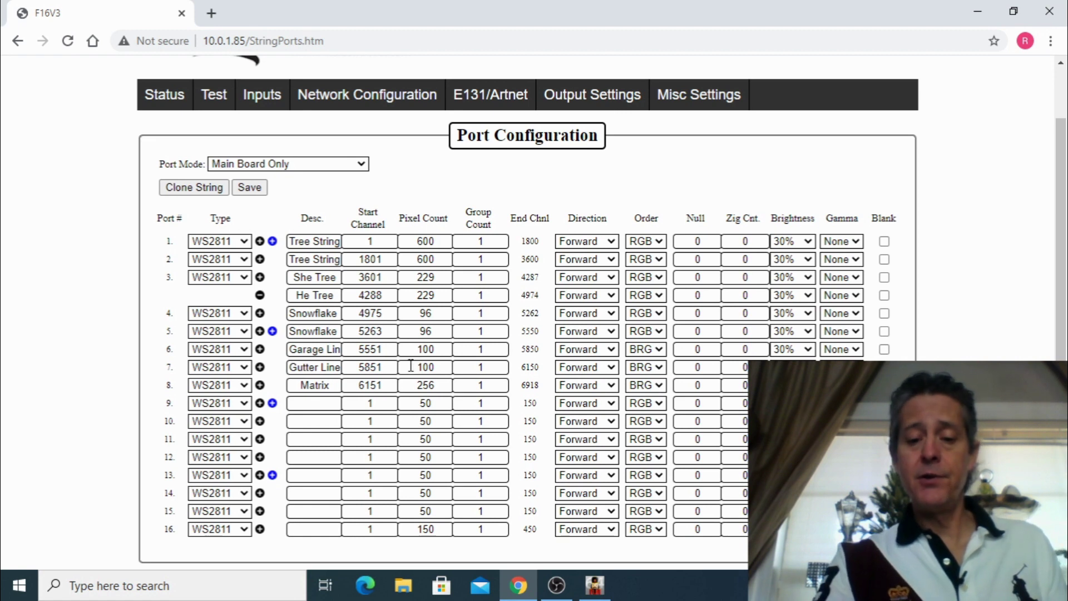
Bring xLights forward and play the multicolour 'Tune 101.5 FM for music' Matrix effect.
{"action": "left_click", "coordinate": [593, 589]}
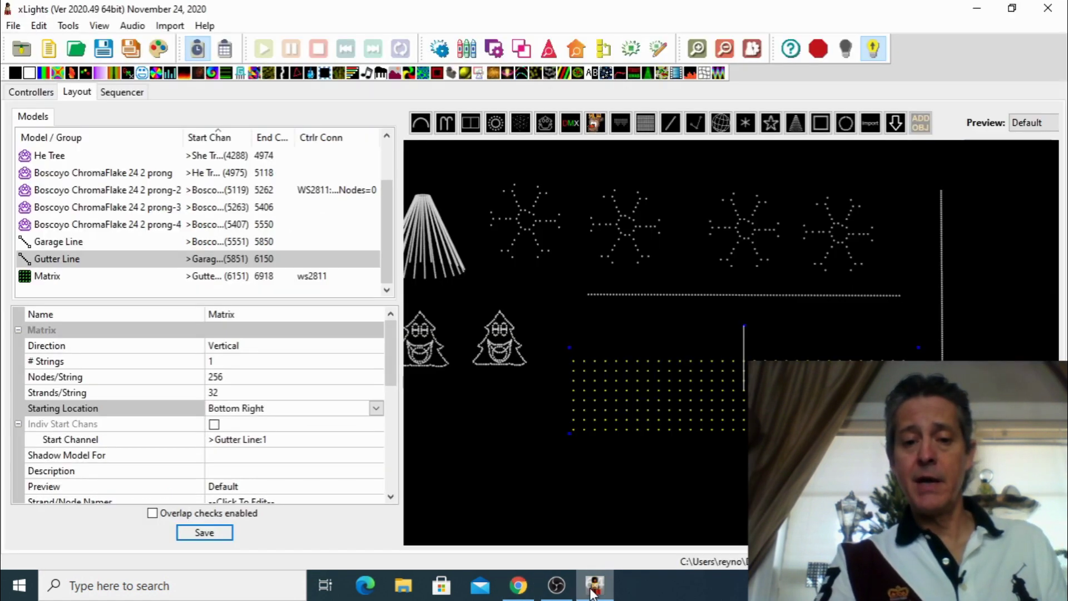
{"action": "left_click", "coordinate": [120, 95]}
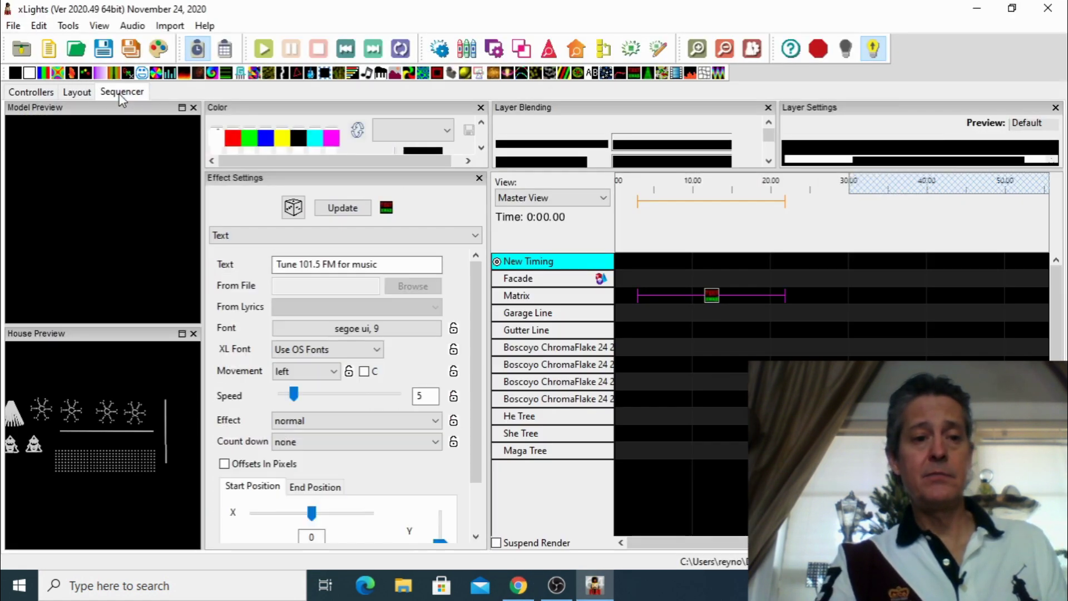
{"action": "left_click", "coordinate": [713, 296]}
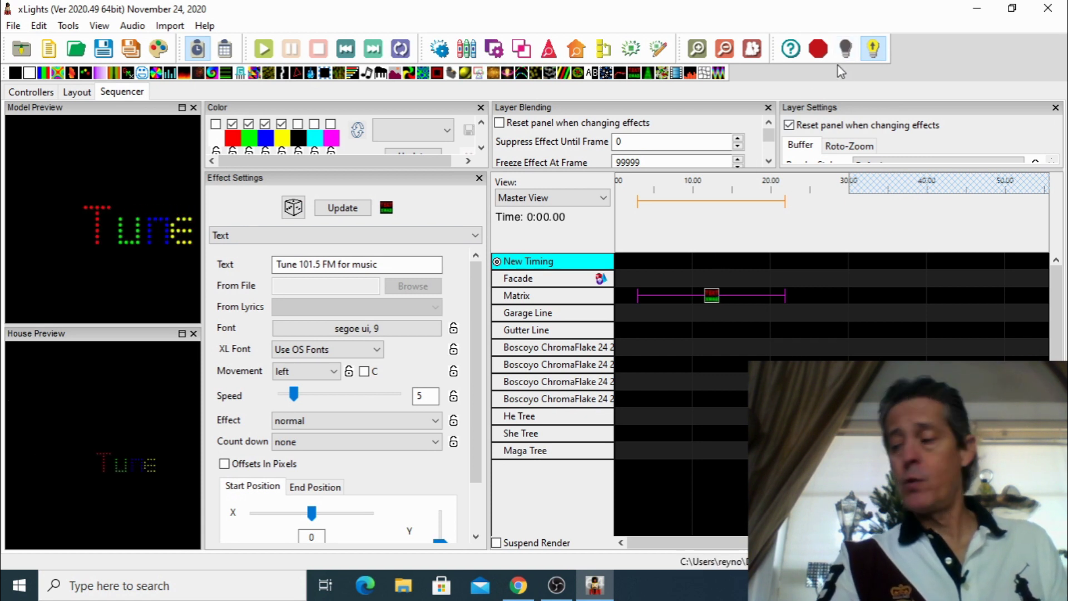